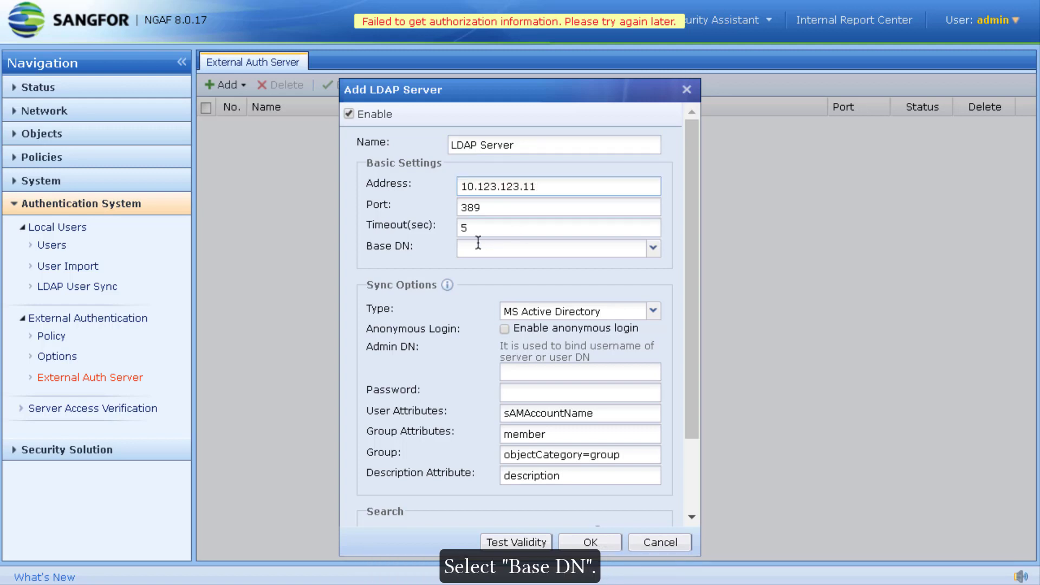
Choose base DN DC=yong,DC=local and enter the domain administrator bind account and password
click(652, 249)
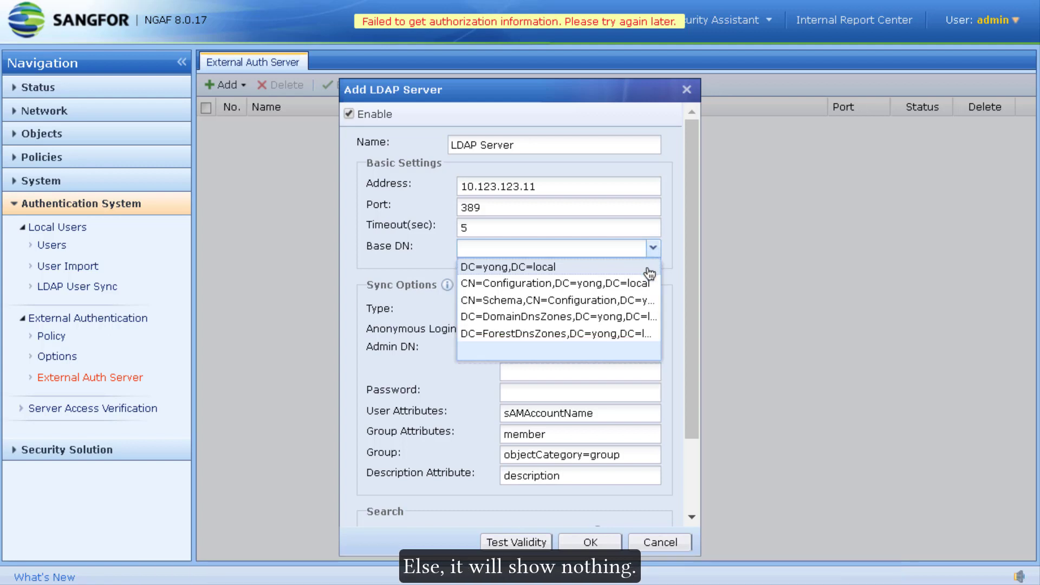
click(582, 267)
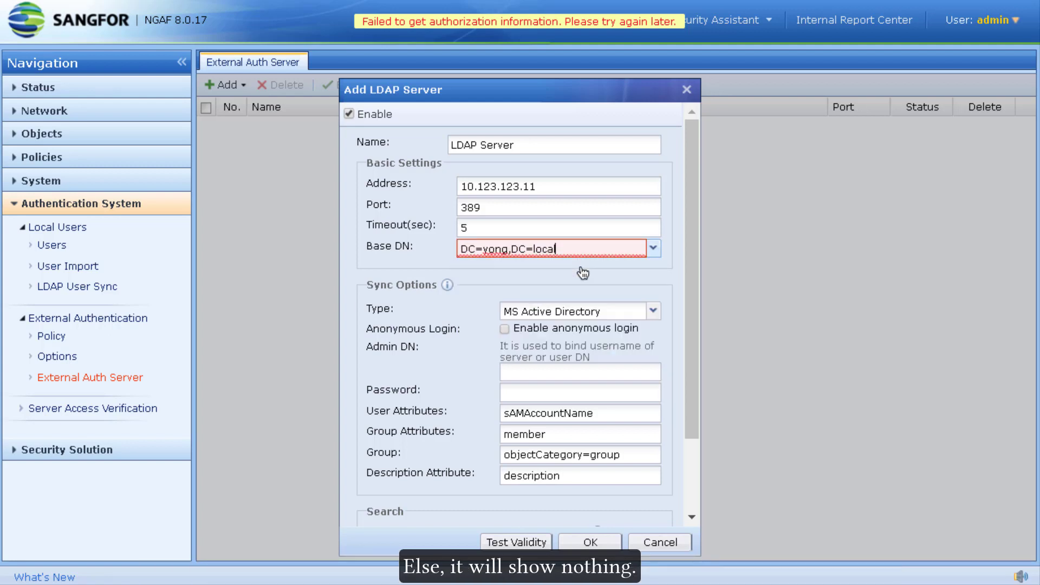
click(517, 373)
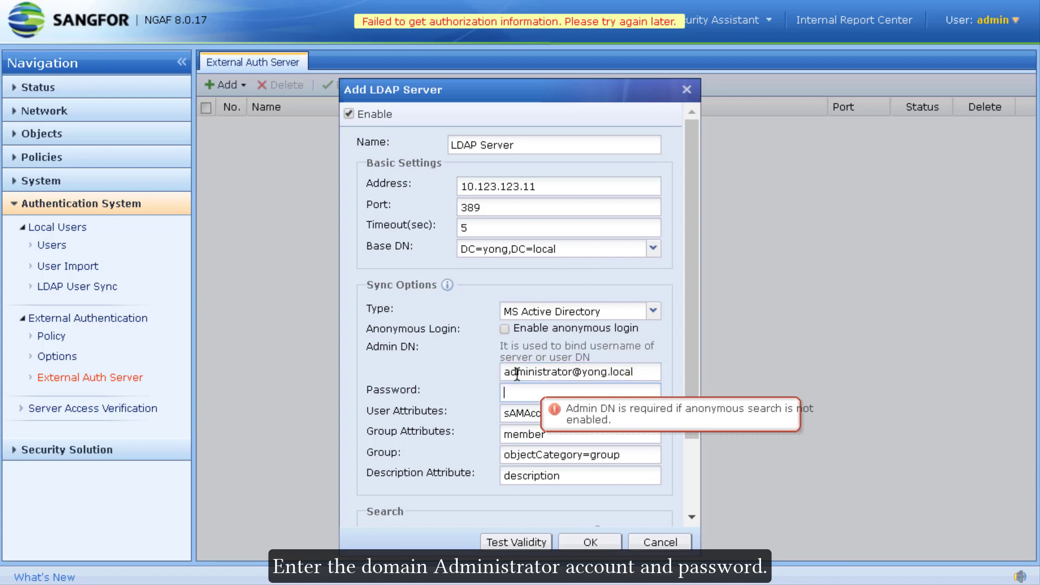
key(Tab)
text(1**********)
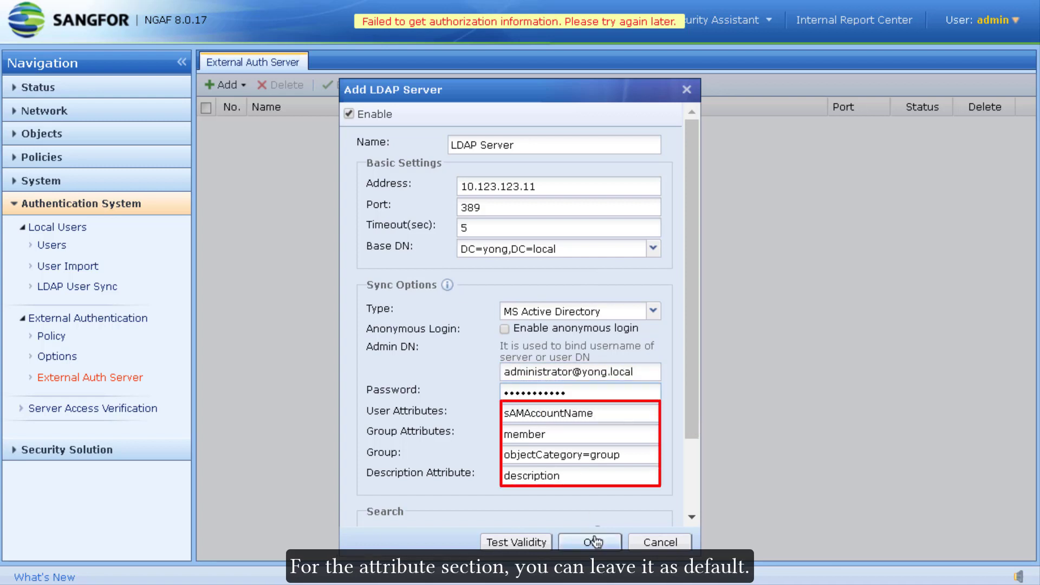
Verify the LDAP bind succeeds, then save the LDAP server entry
click(529, 543)
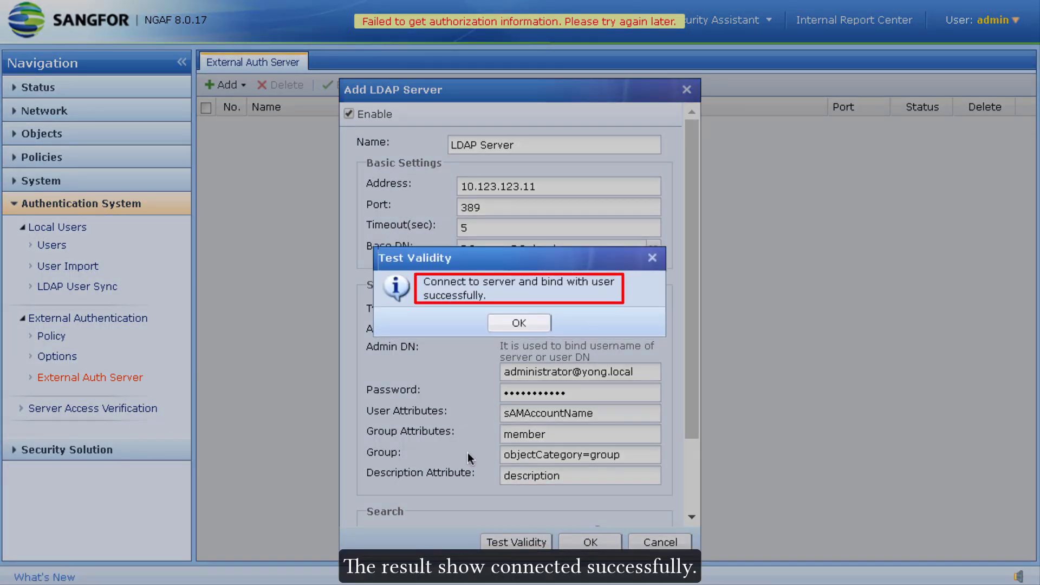
click(518, 323)
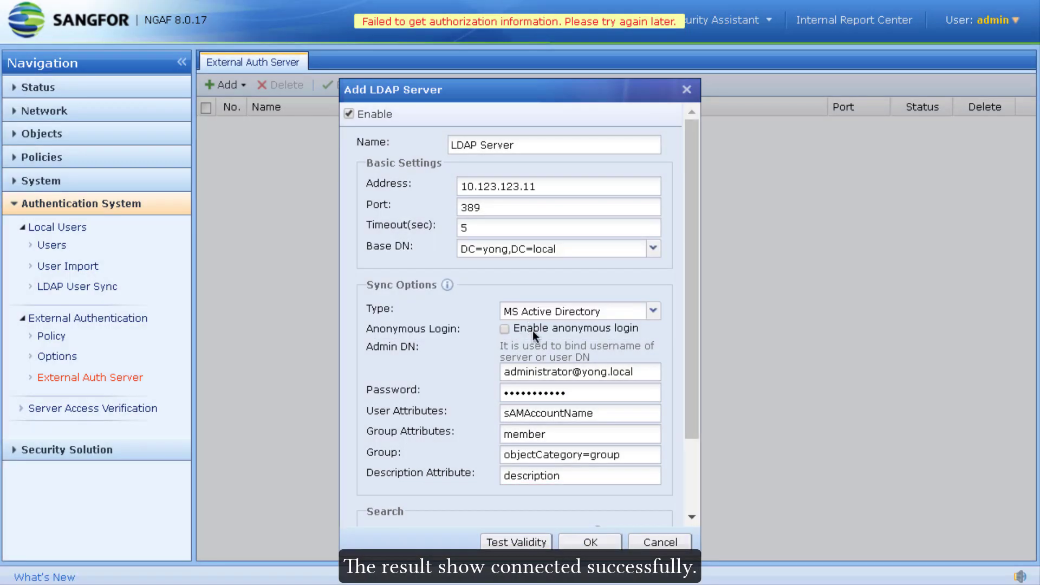
click(590, 542)
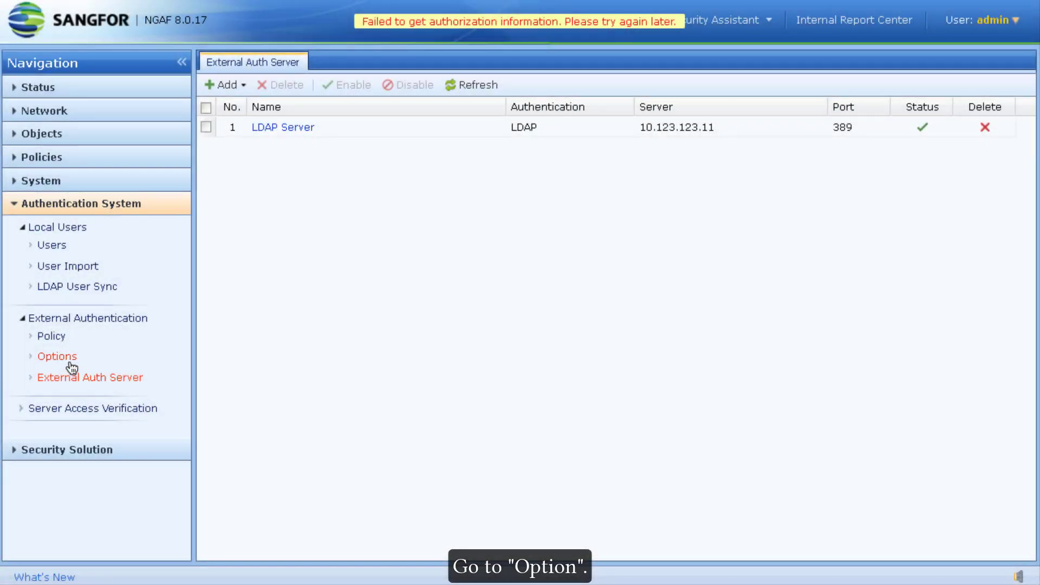
Enable client-side domain SSO via logon script with a shared key, save, and download the SSO program
click(69, 363)
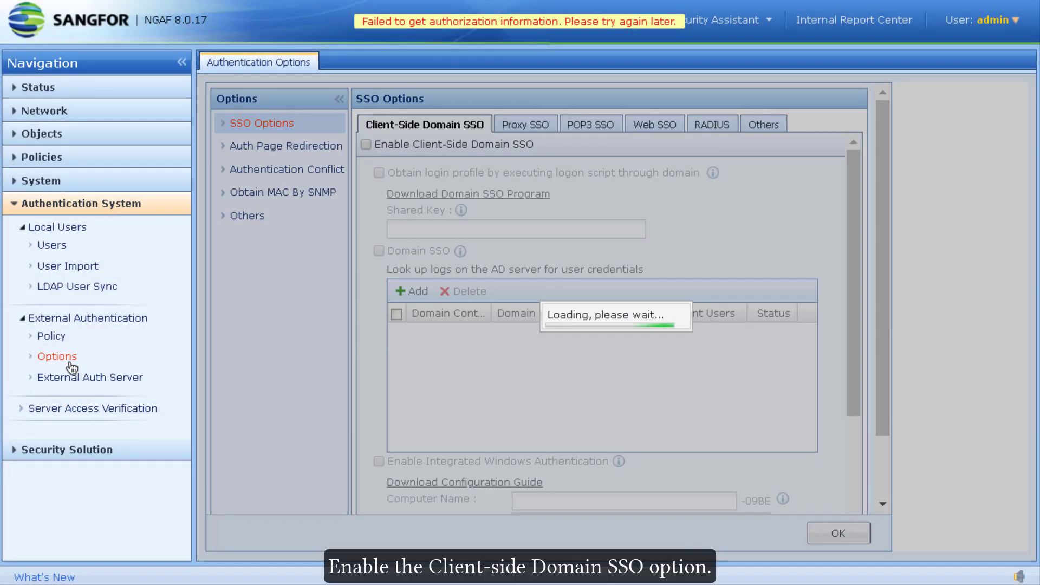
click(376, 148)
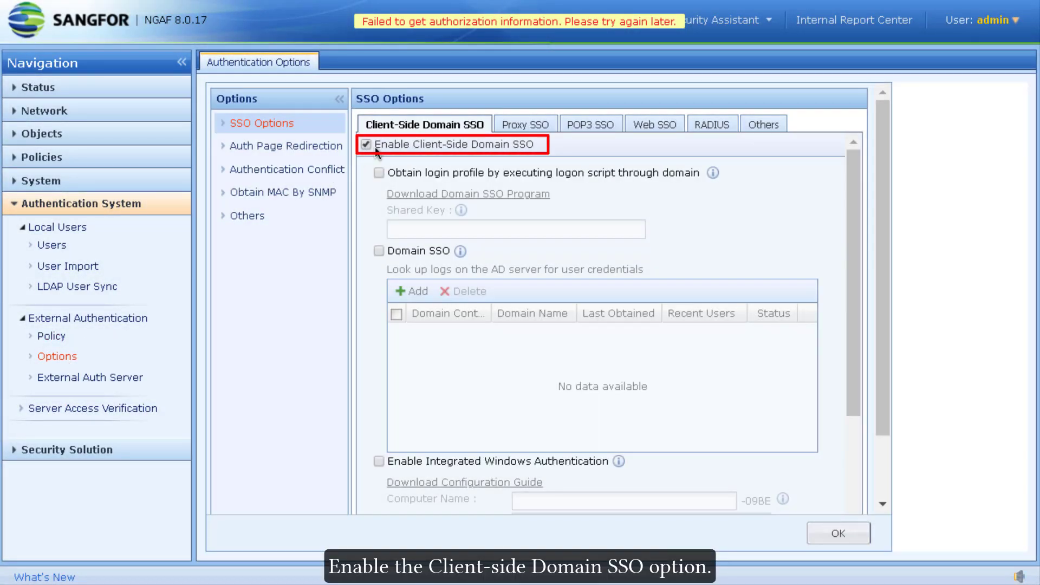
click(417, 171)
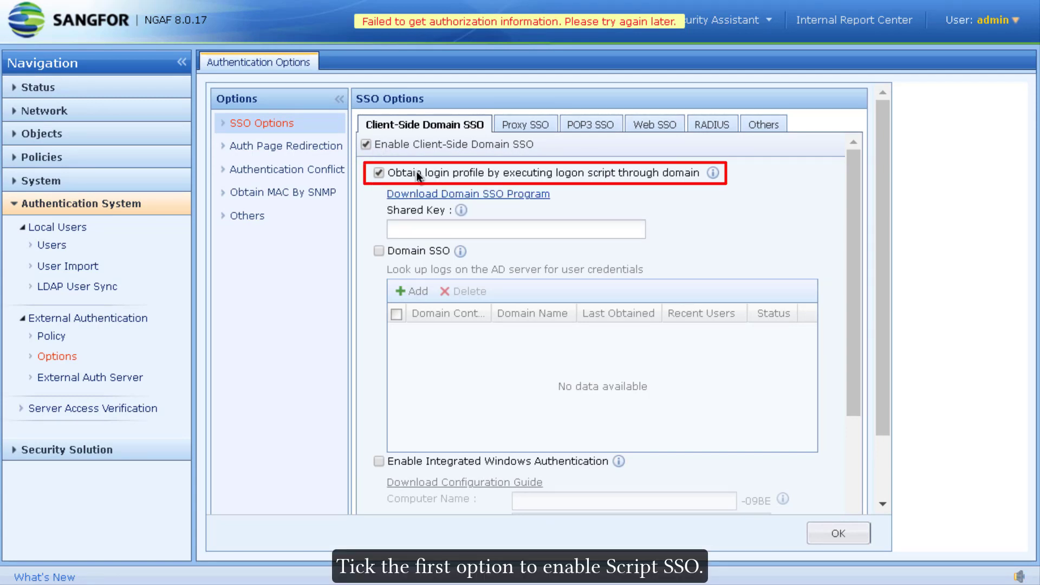
click(428, 228)
text(•••••)
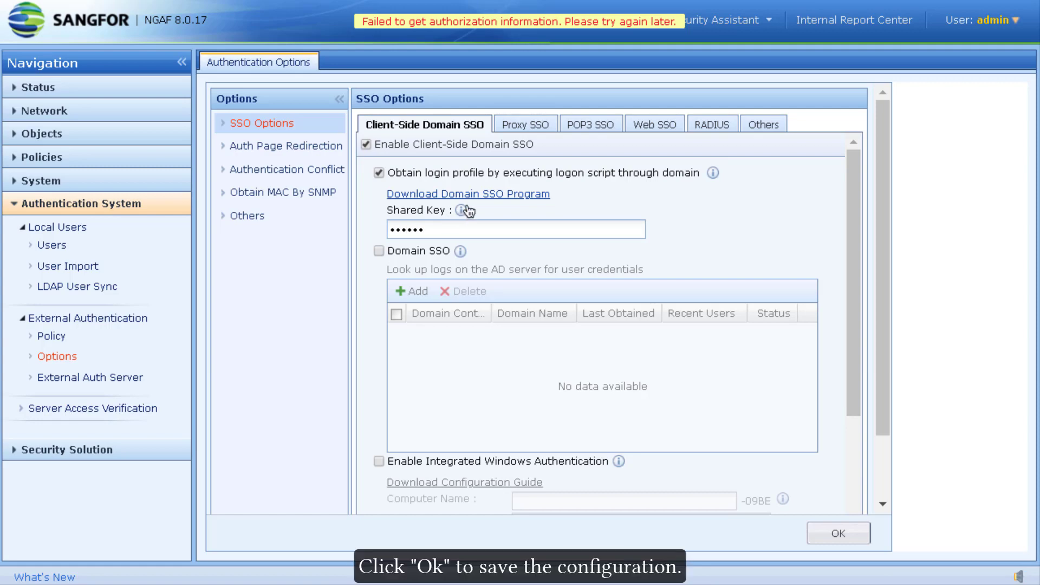
click(843, 521)
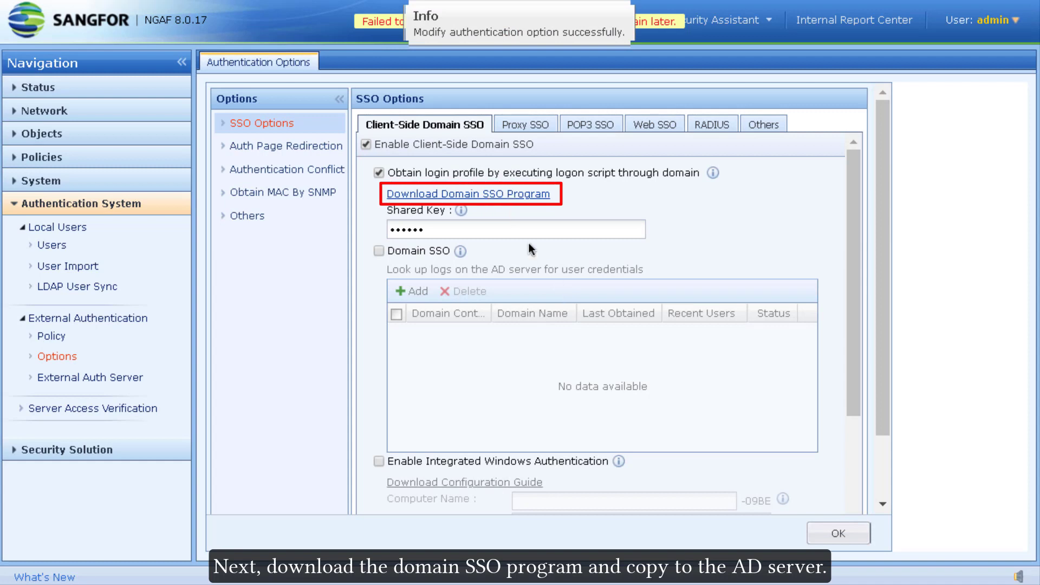
click(495, 201)
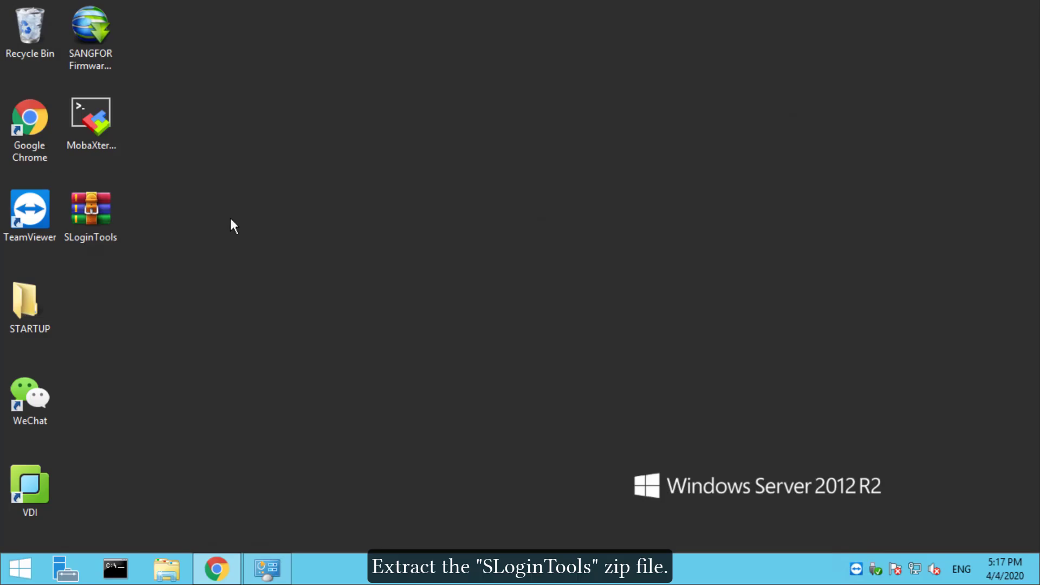
Extract the SLoginTools.zip archive to its default location
right_click(101, 221)
click(200, 270)
click(563, 449)
Browse into SLoginTools > English > bin and locate the logon and logoff programs
double_click(88, 301)
double_click(490, 195)
double_click(490, 196)
double_click(490, 195)
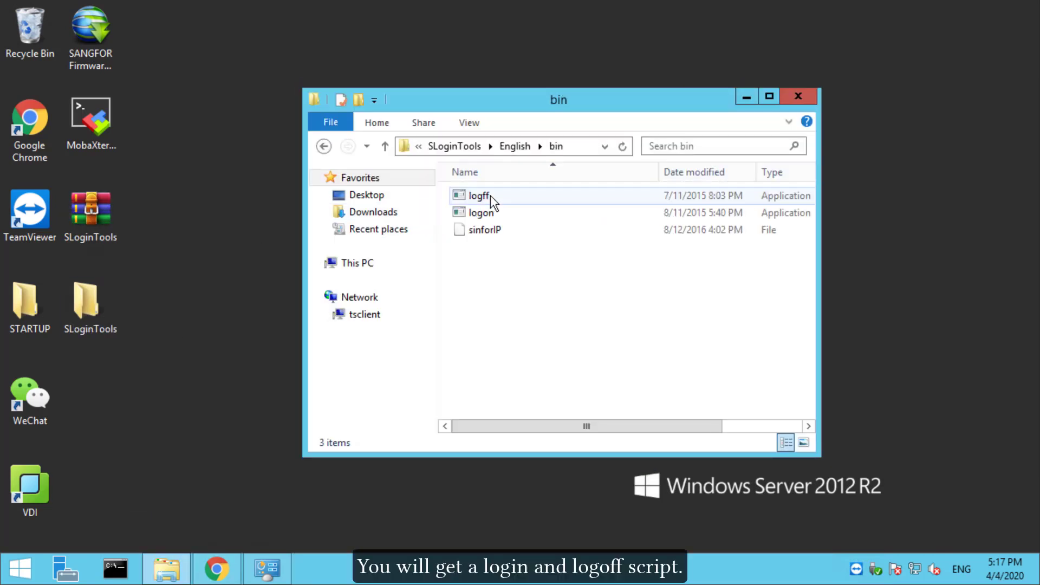
click(484, 212)
click(479, 195)
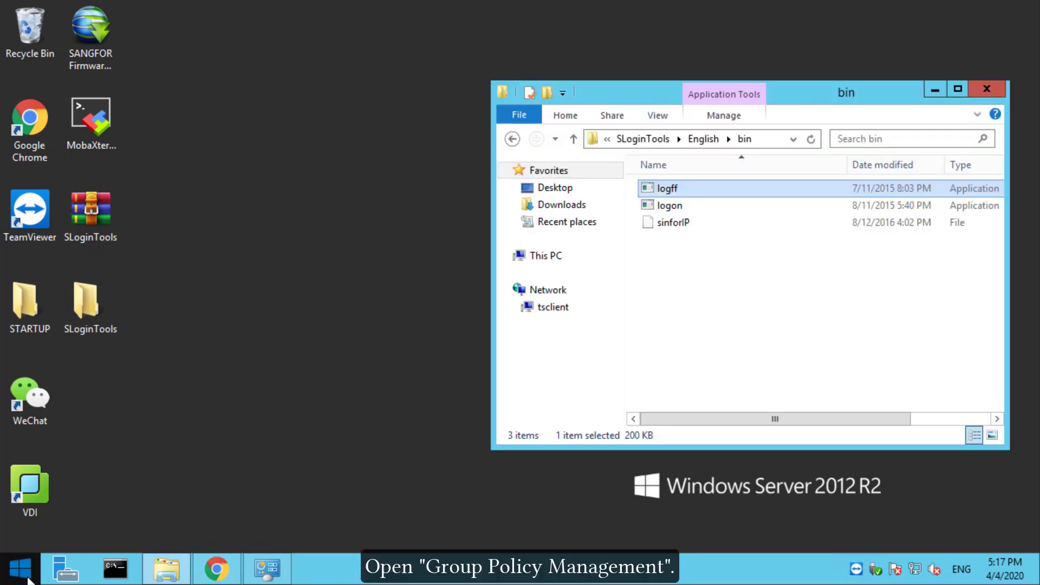
click(20, 568)
Launch Group Policy Management and edit the Default Domain Policy under yong.local
text(poli)
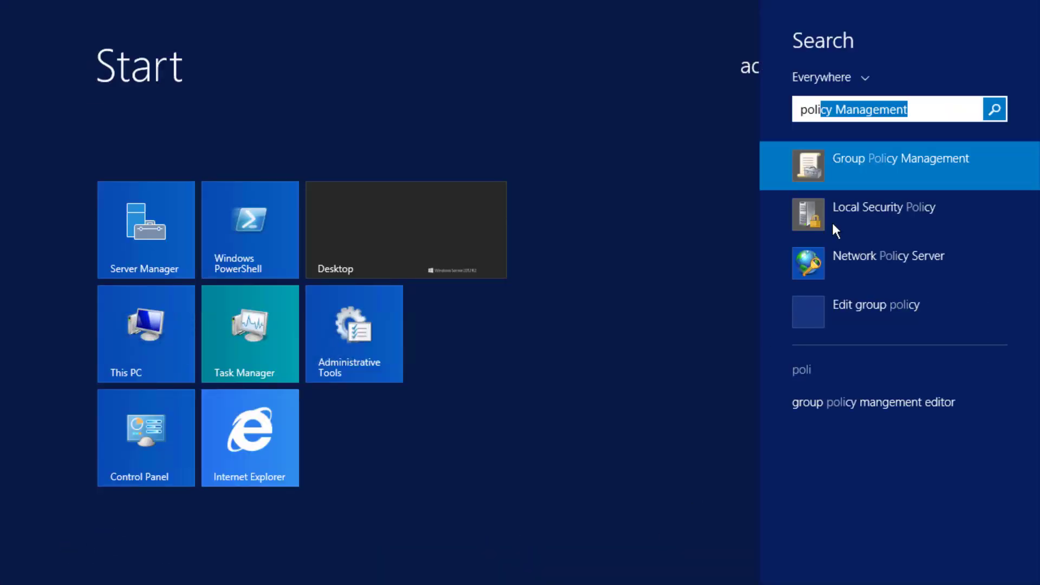
click(866, 165)
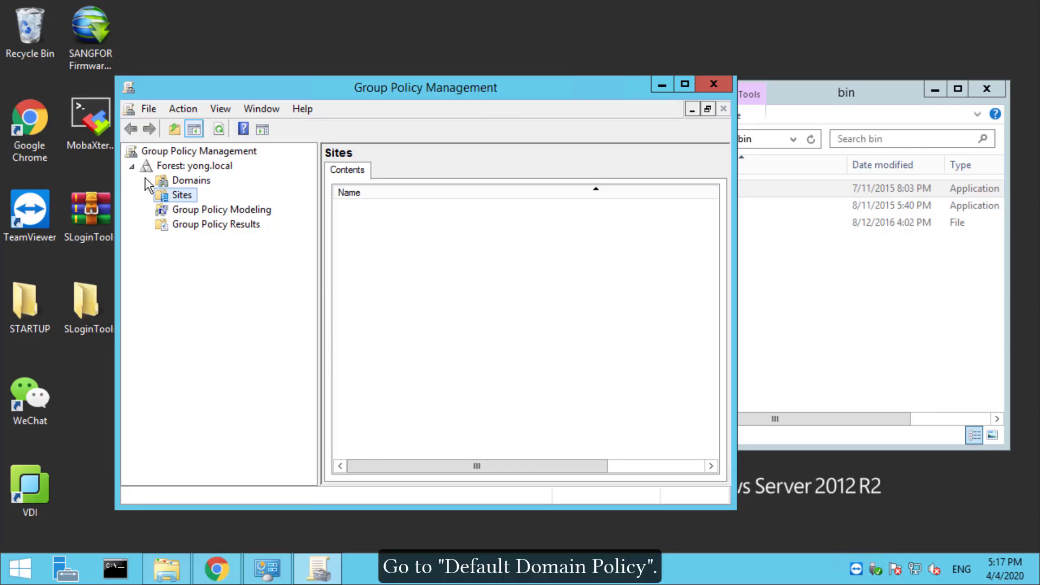
click(146, 181)
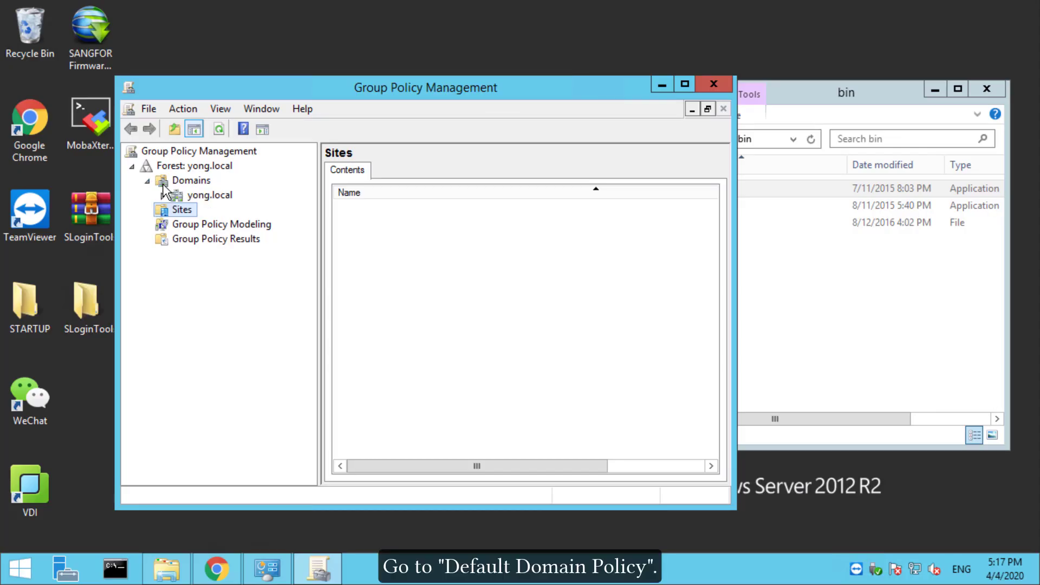
click(163, 195)
right_click(225, 209)
click(273, 220)
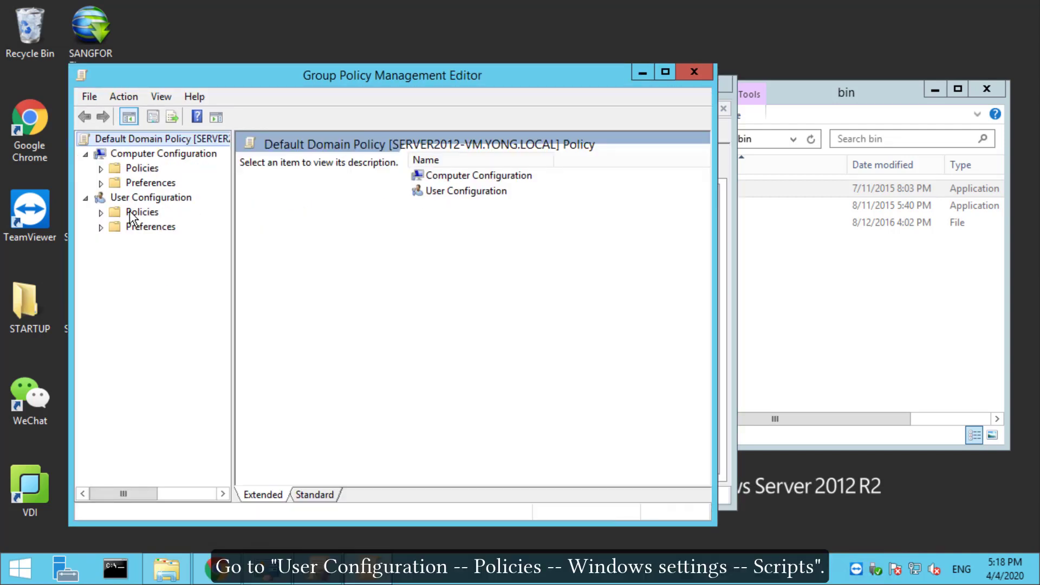
Under User Configuration > Policies > Windows Settings > Scripts, open the Logon properties
click(101, 212)
click(116, 242)
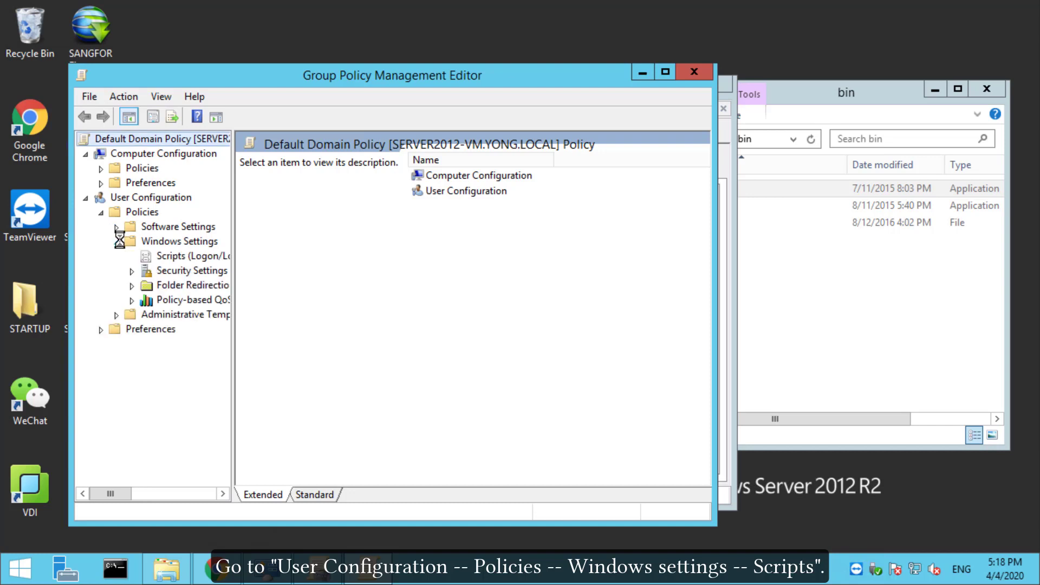
click(158, 258)
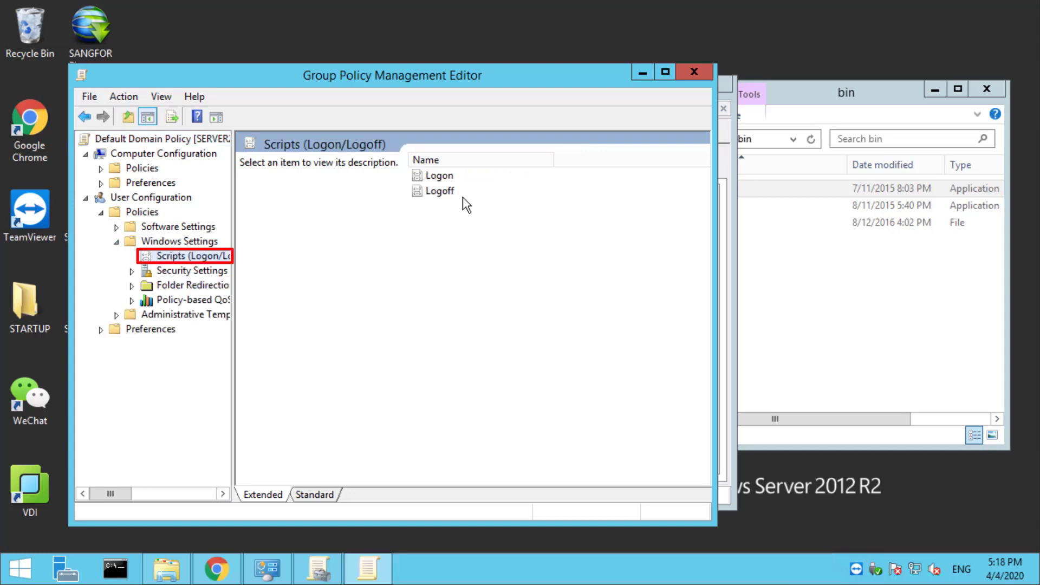
double_click(439, 177)
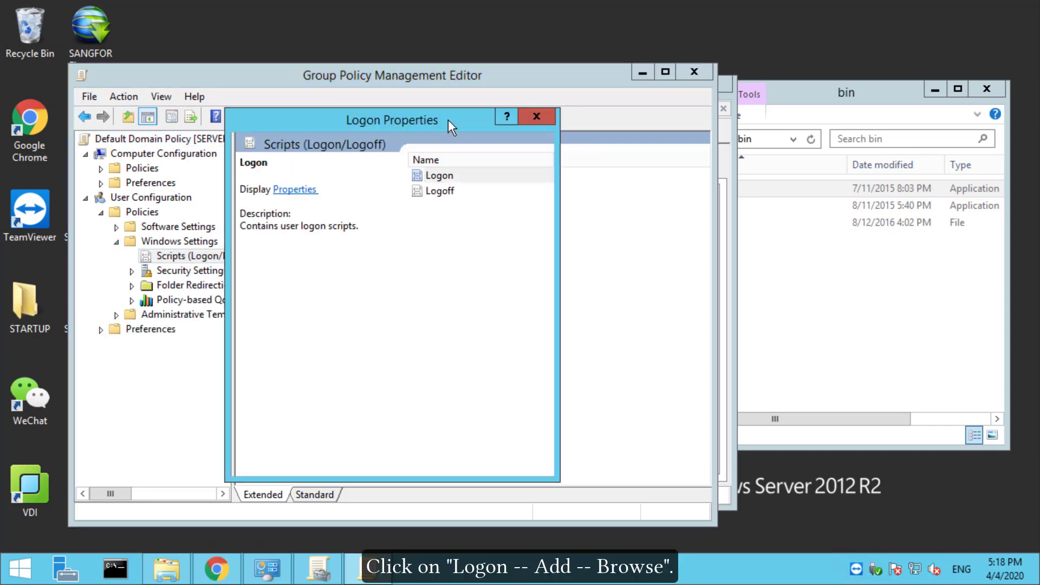
Start adding a logon script, with the file browser placed beside the bin folder window
click(509, 300)
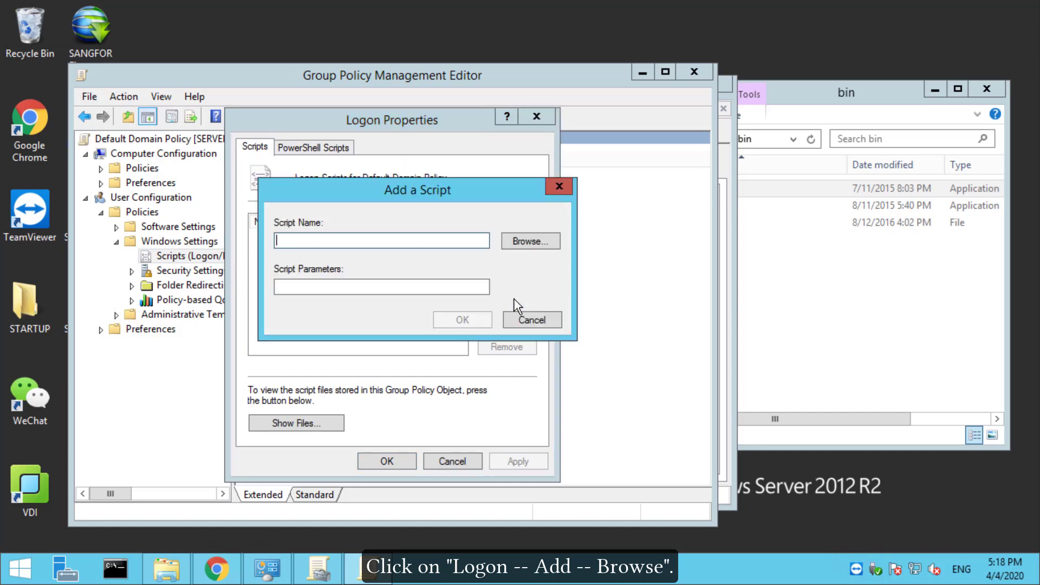
click(540, 246)
drag(595, 146, 469, 119)
click(788, 108)
drag(717, 97, 955, 147)
Copy logon.exe into the Logon scripts folder, select it, and begin entering parameter 10.123.123
drag(908, 244, 454, 279)
click(550, 465)
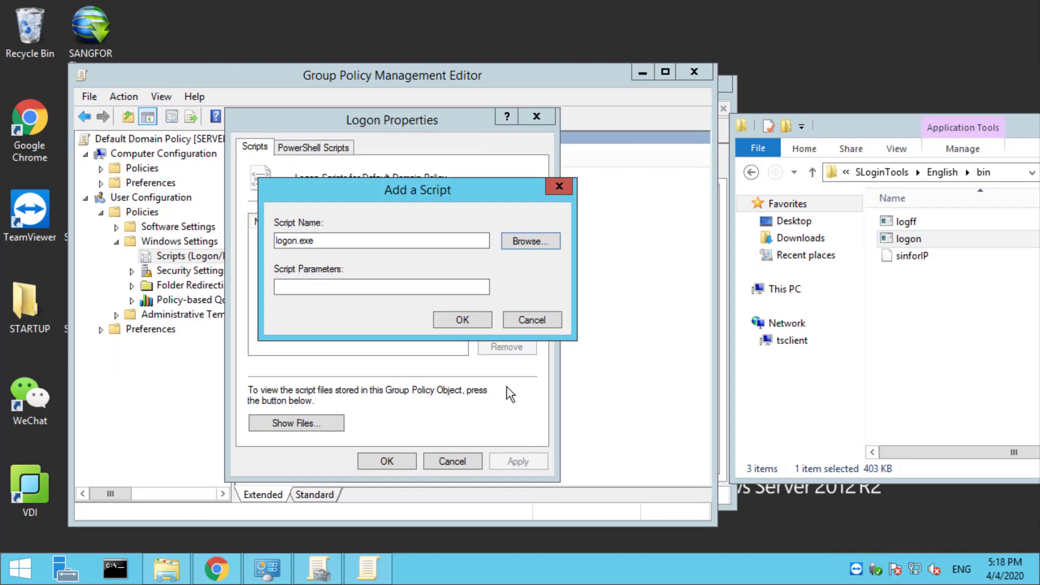
click(423, 285)
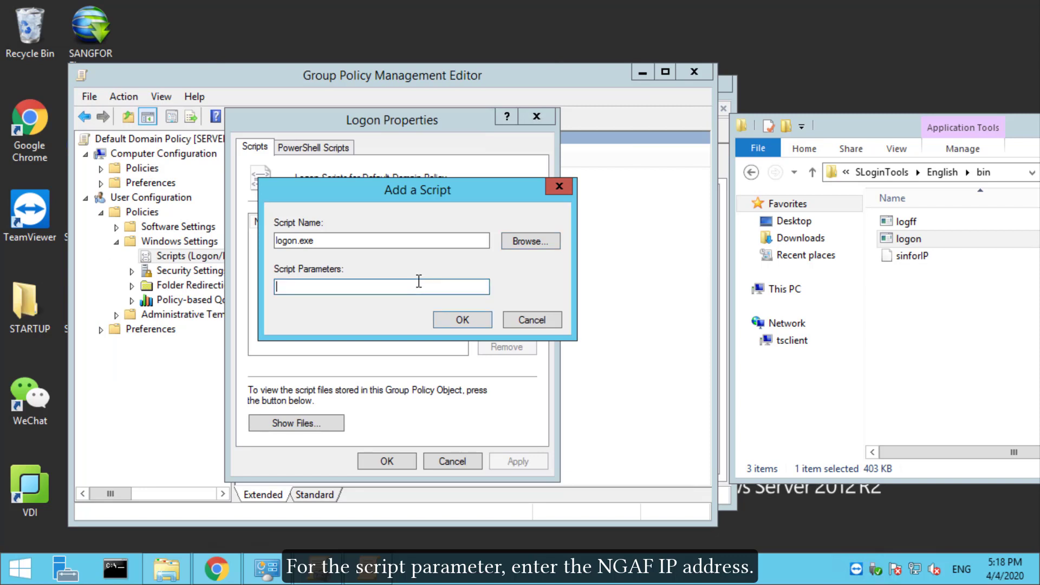
text(10.123.123.1 1775 123456)
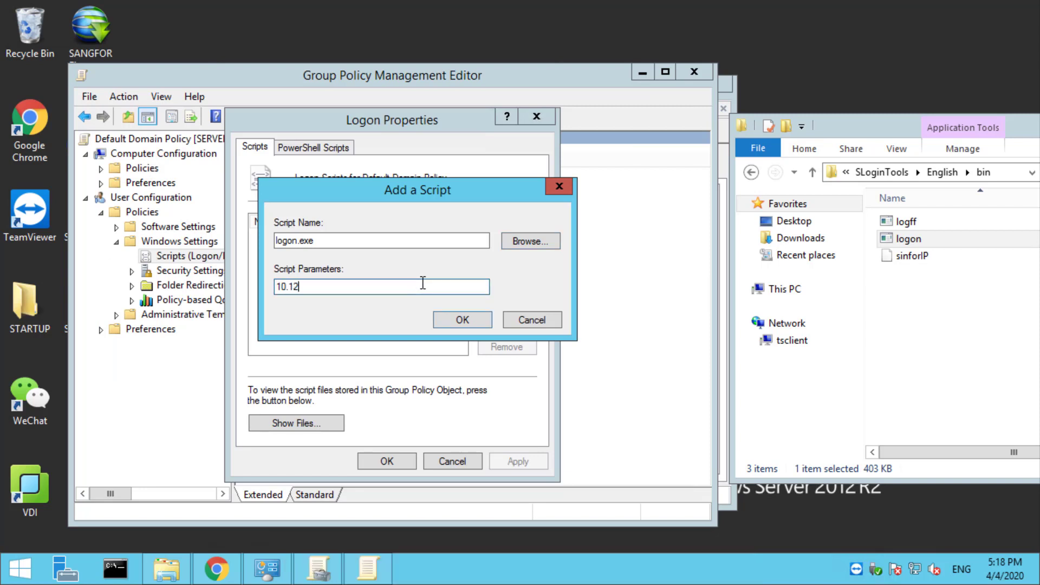
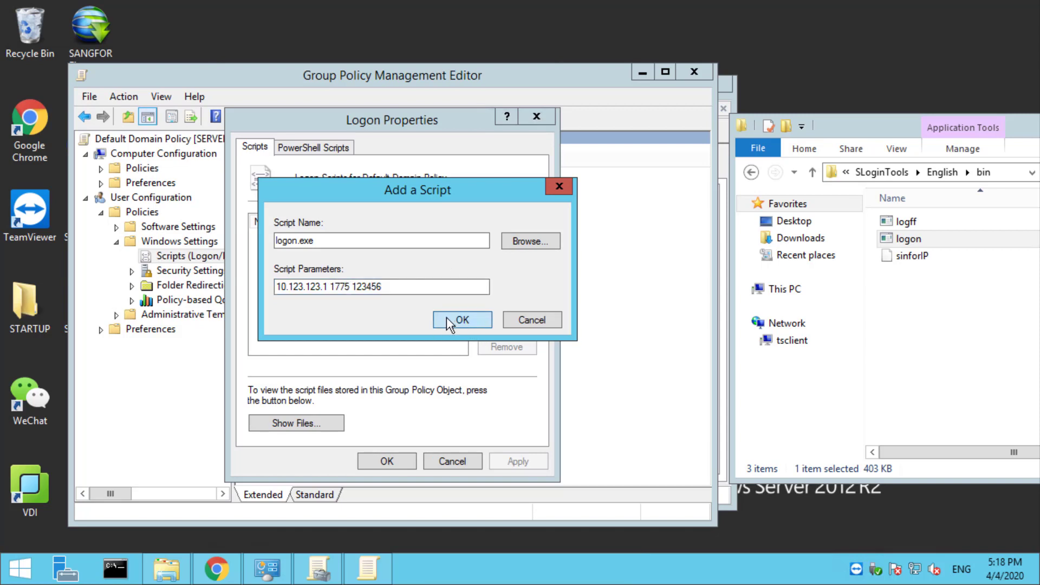
Confirm logon.exe as the logon script, then add logff.exe as the logoff script with parameter 10.123.123.1
click(461, 319)
click(376, 463)
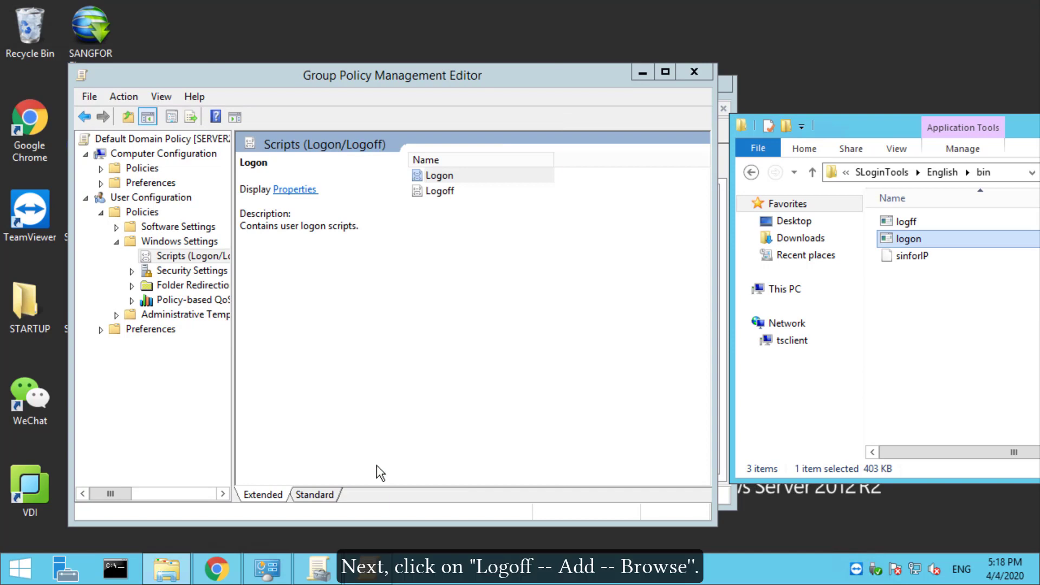
click(440, 190)
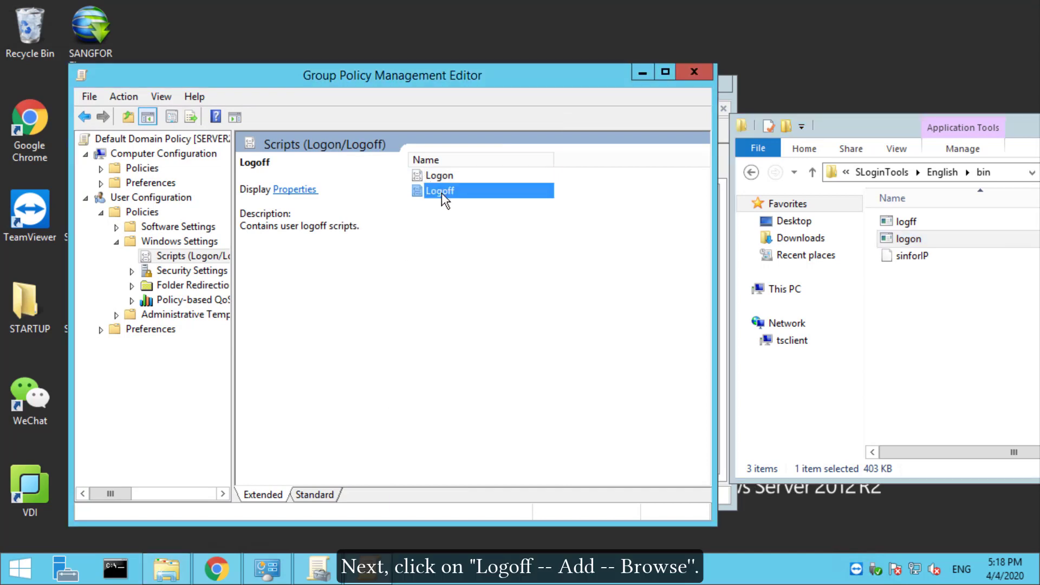
double_click(441, 192)
click(507, 298)
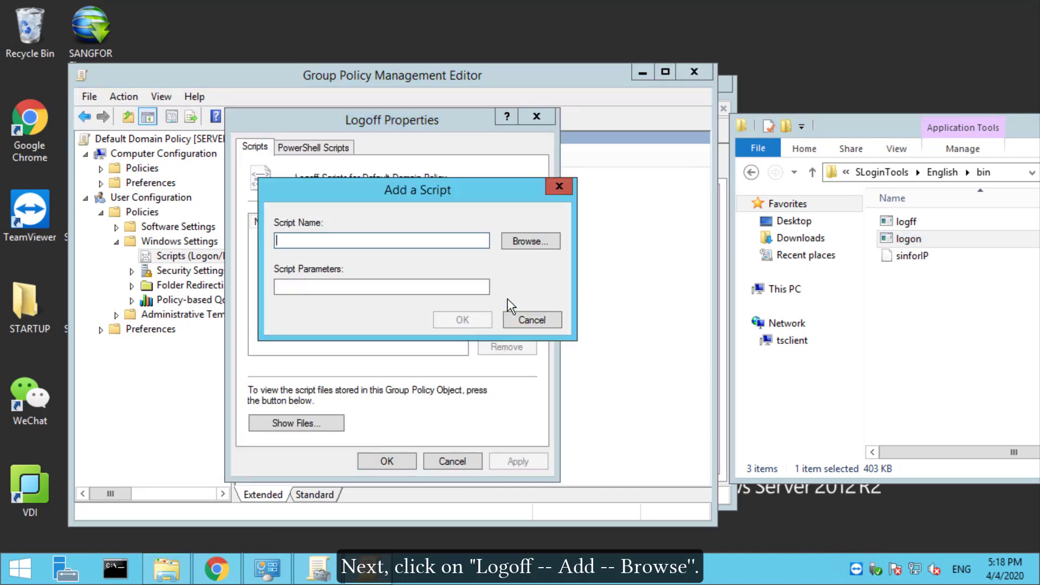
click(520, 242)
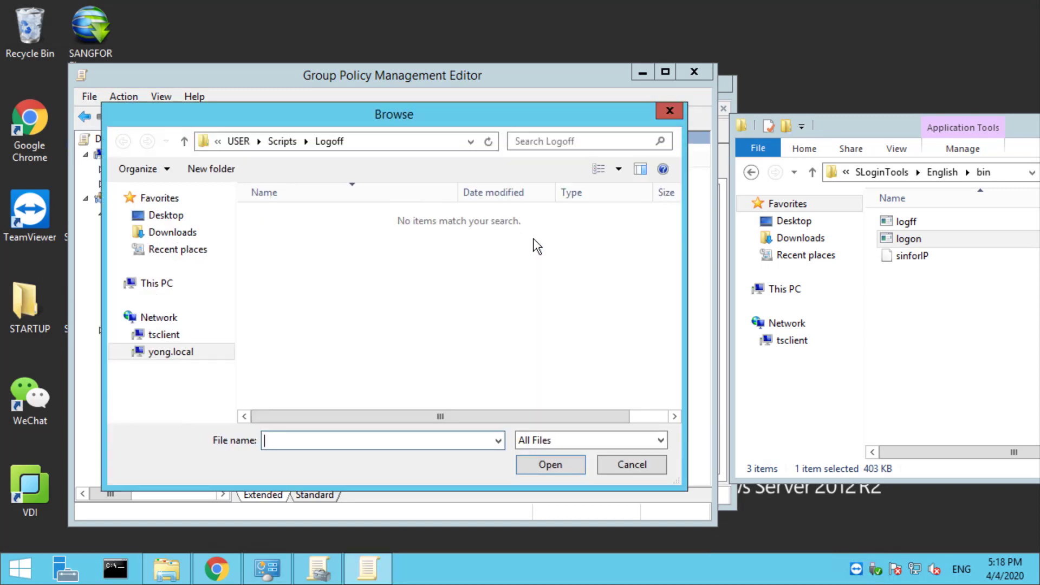
drag(899, 222, 397, 287)
click(524, 464)
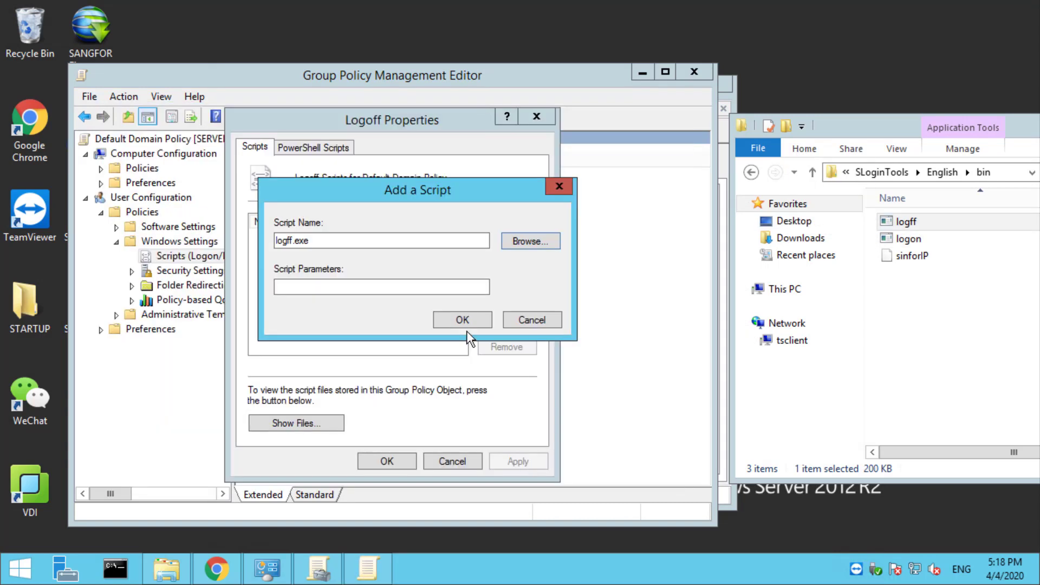
click(415, 286)
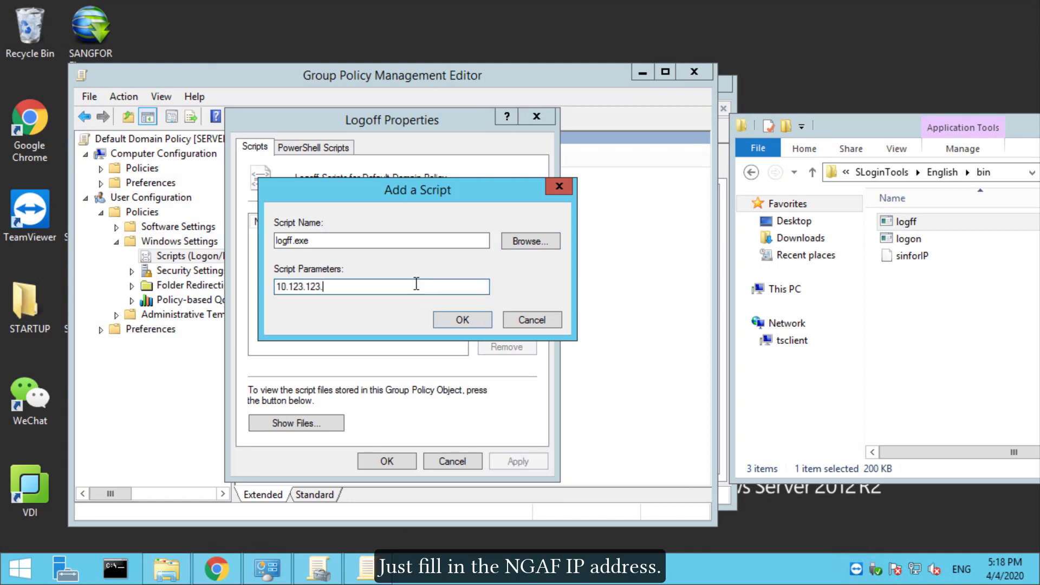
click(469, 317)
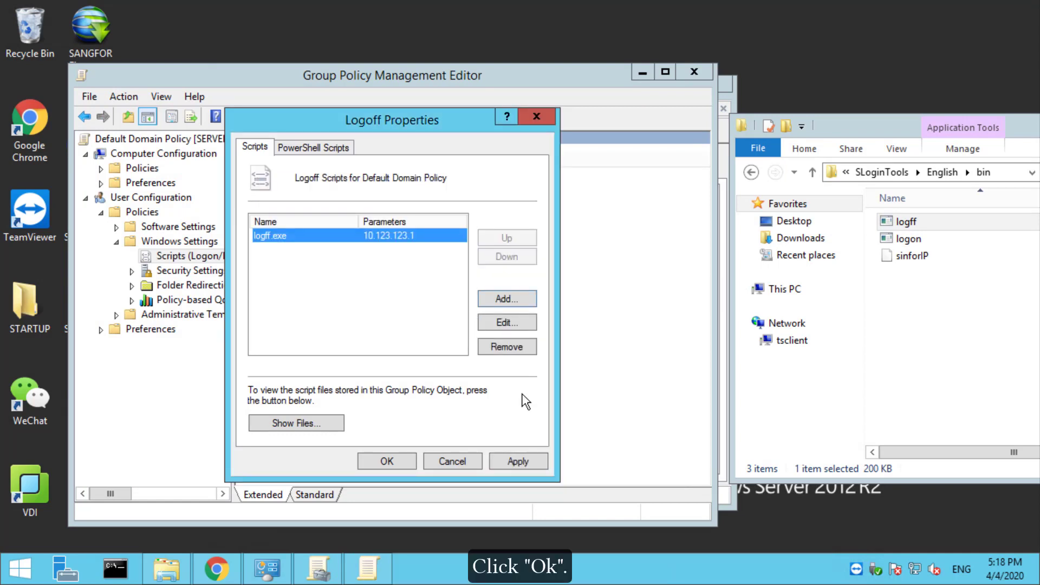
click(387, 461)
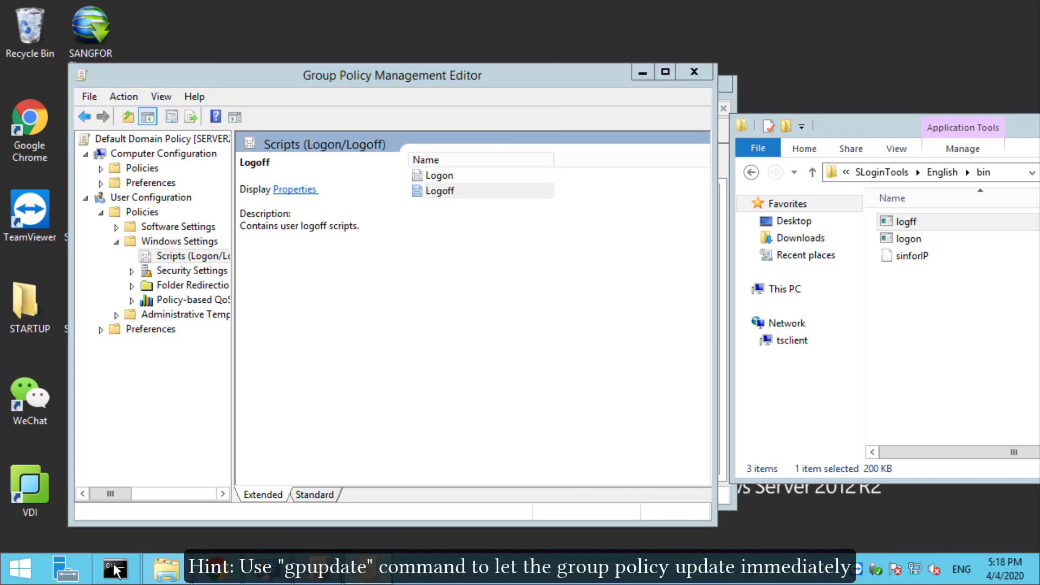
Run gpupdate /force in Command Prompt to apply the new scripts immediately
click(115, 569)
text(gpupdate /force)
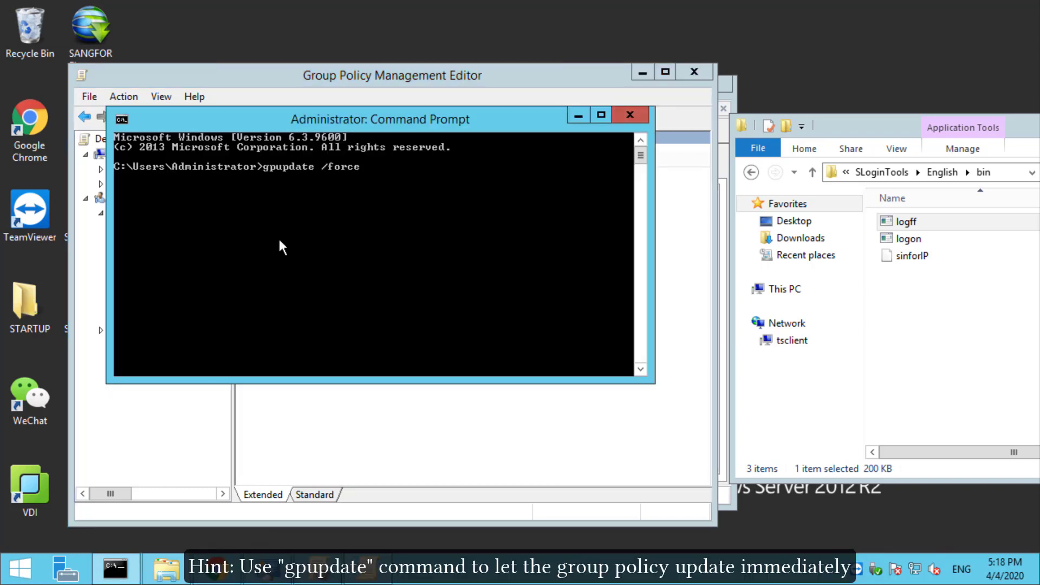
key(Return)
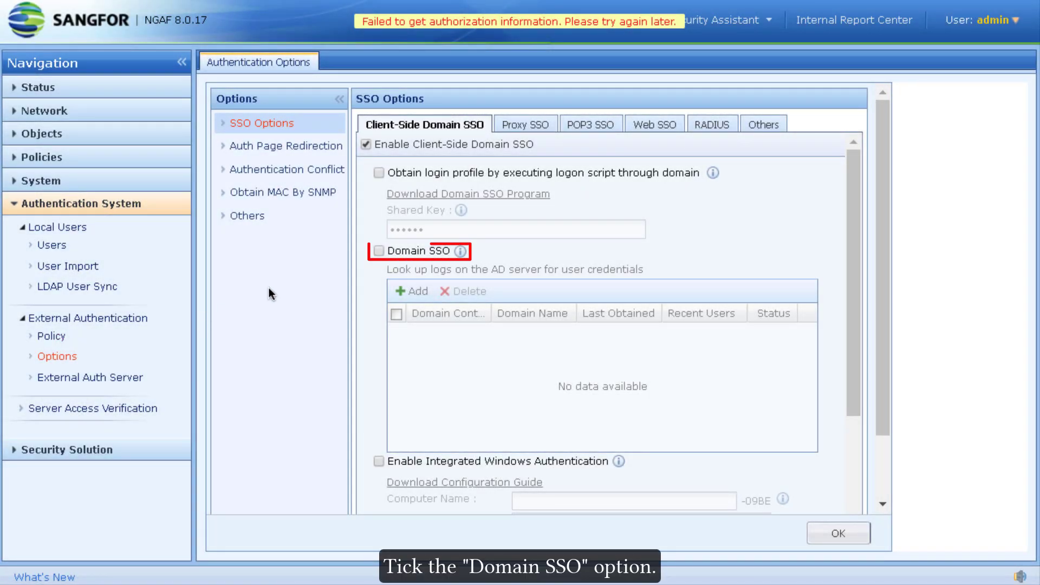
Turn on Domain SSO and add a controller with DNS 10.123.123.11 and domain yong.local, resolving it
click(379, 251)
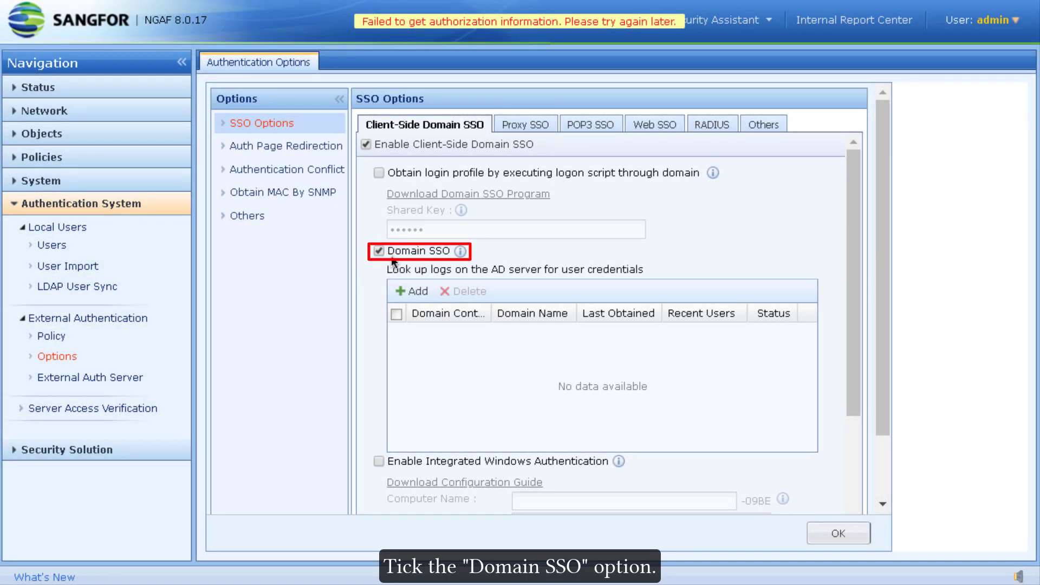
click(401, 289)
click(476, 230)
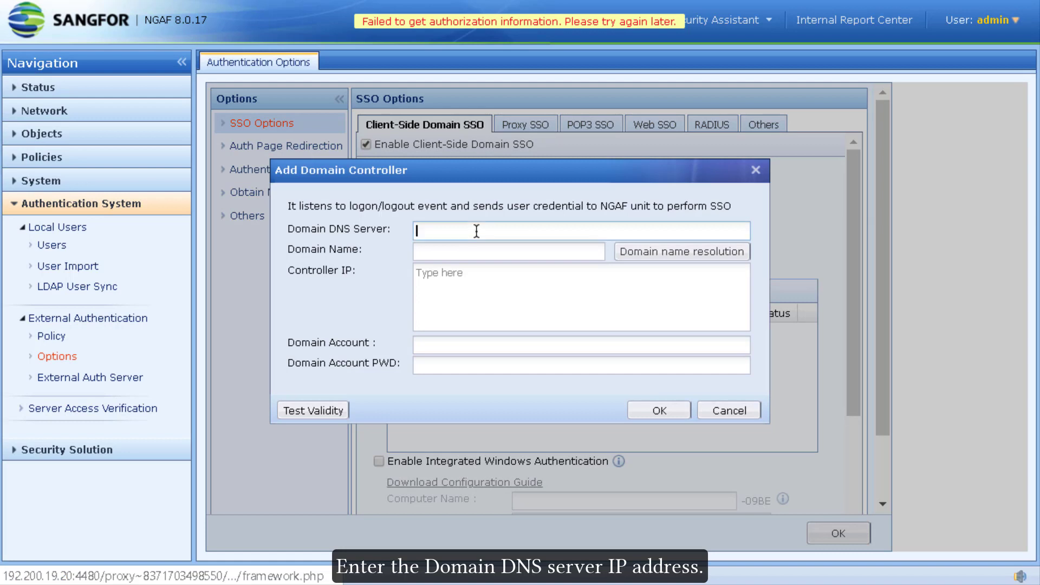
text(10.123.123.11)
key(Tab)
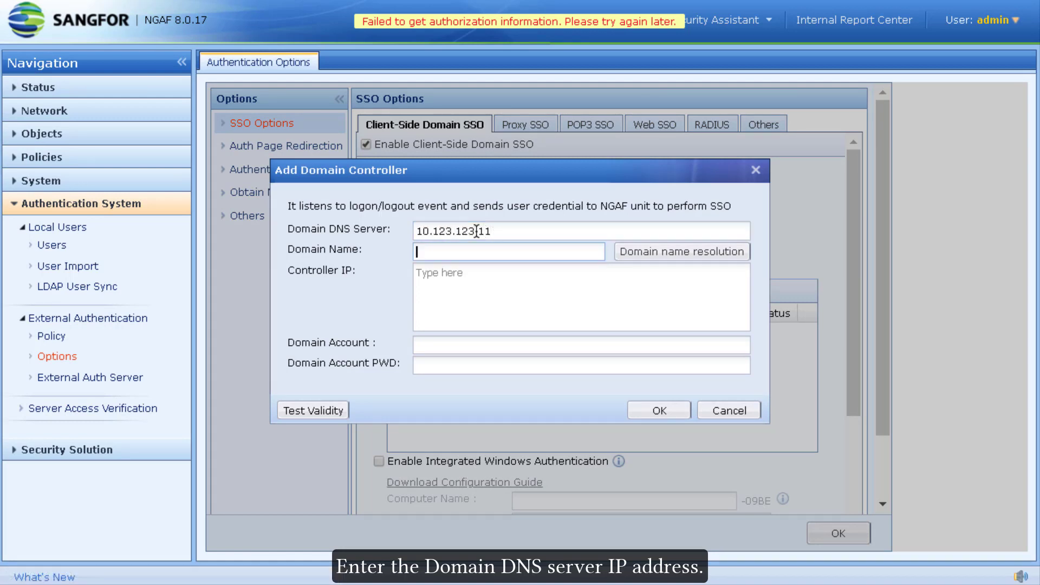
text(yong.local)
click(672, 258)
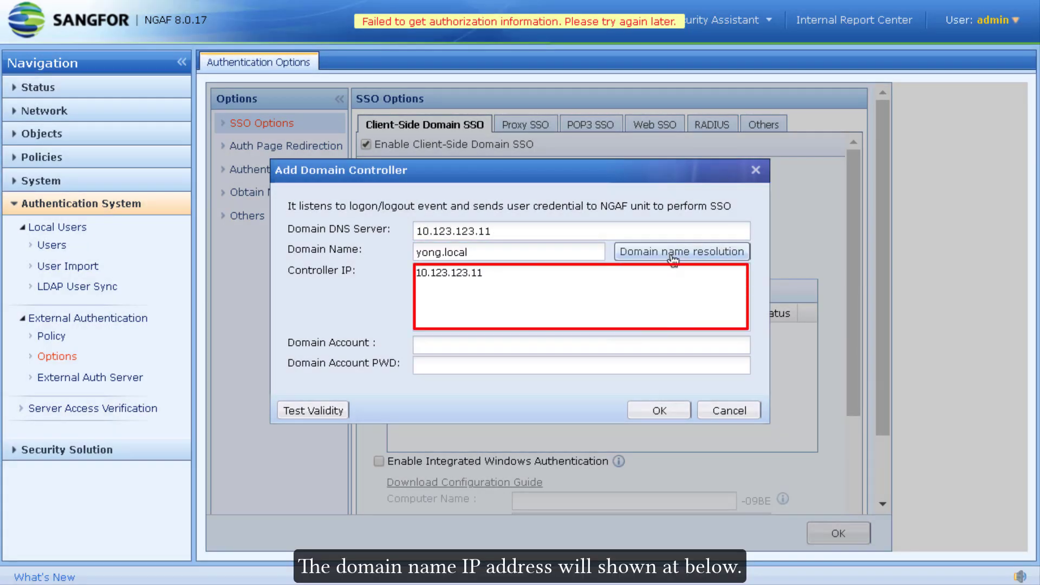
Enter the administrator account and its password, pass the validity test, and save the controller and options
click(507, 348)
text(administrator)
key(Tab)
text(Sangfor@123)
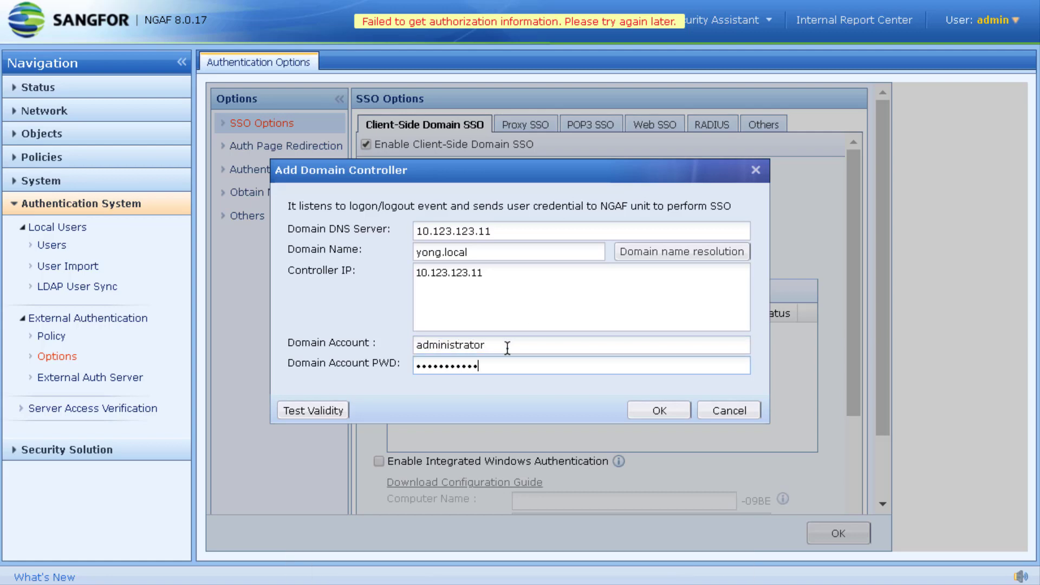
click(314, 411)
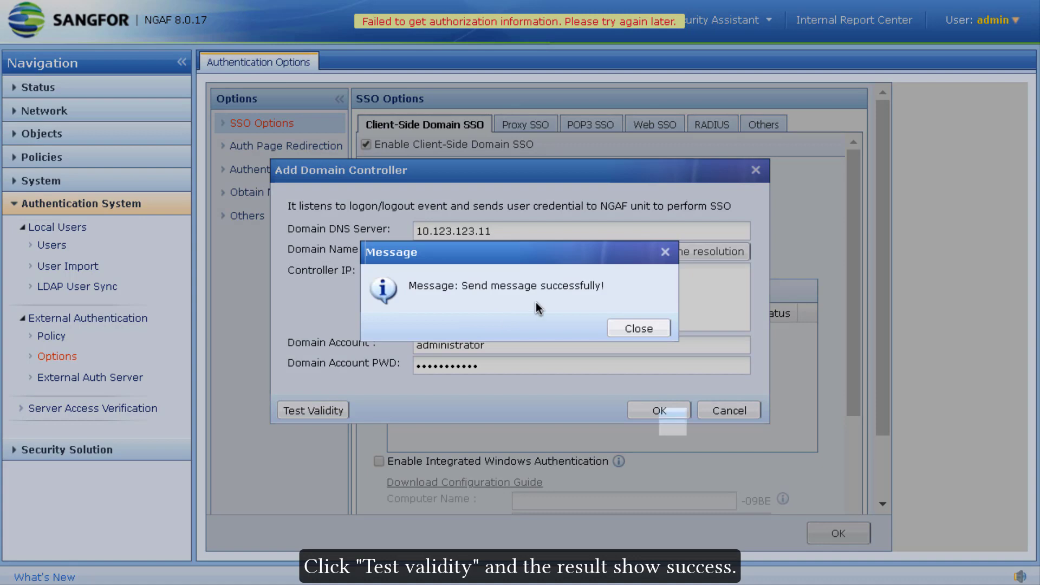
click(638, 328)
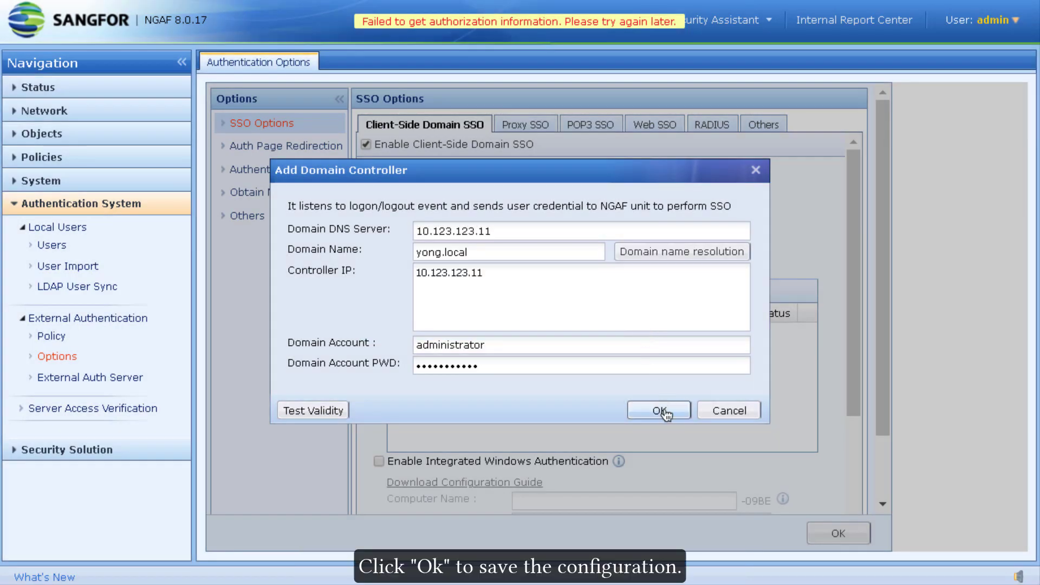
click(661, 410)
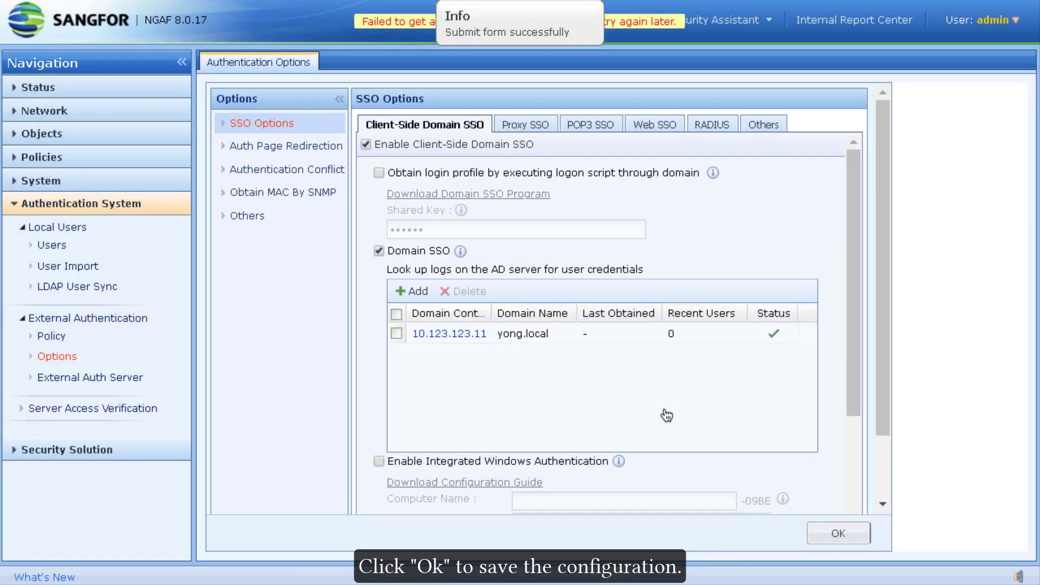
click(838, 533)
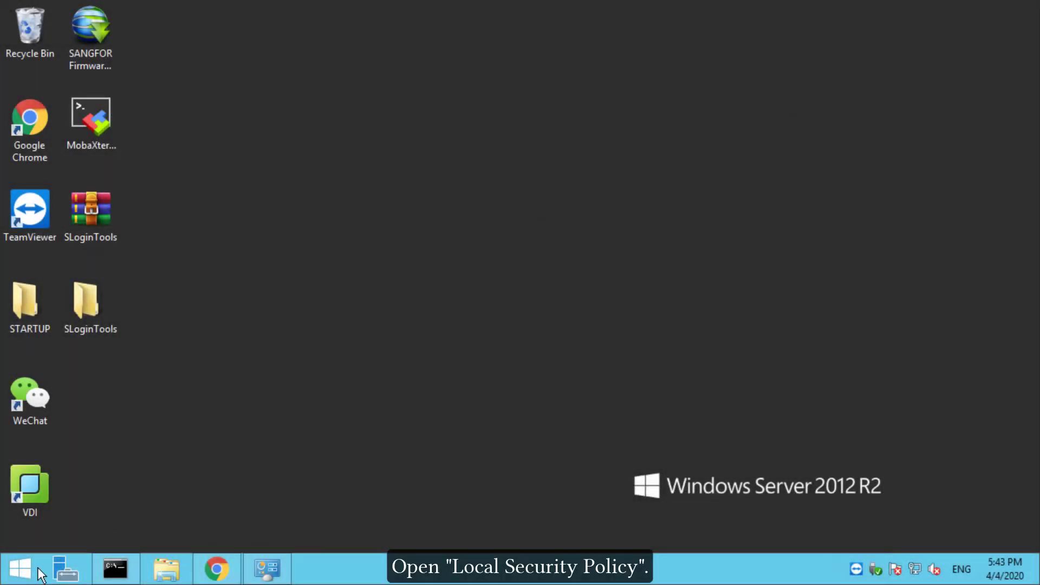
Open Local Security Policy and enable Success auditing for account logon events
click(21, 569)
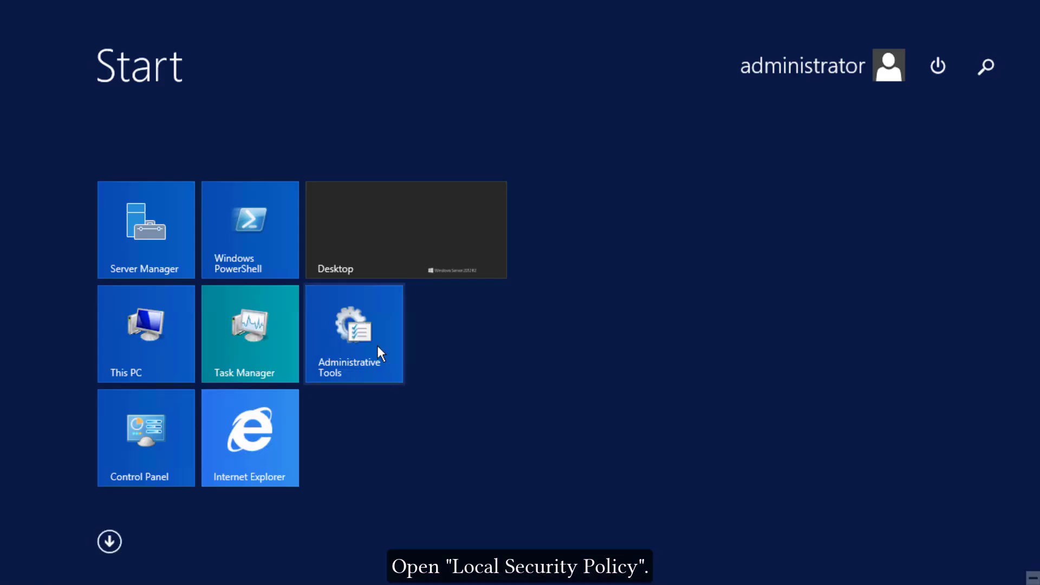
text(local Security Policy)
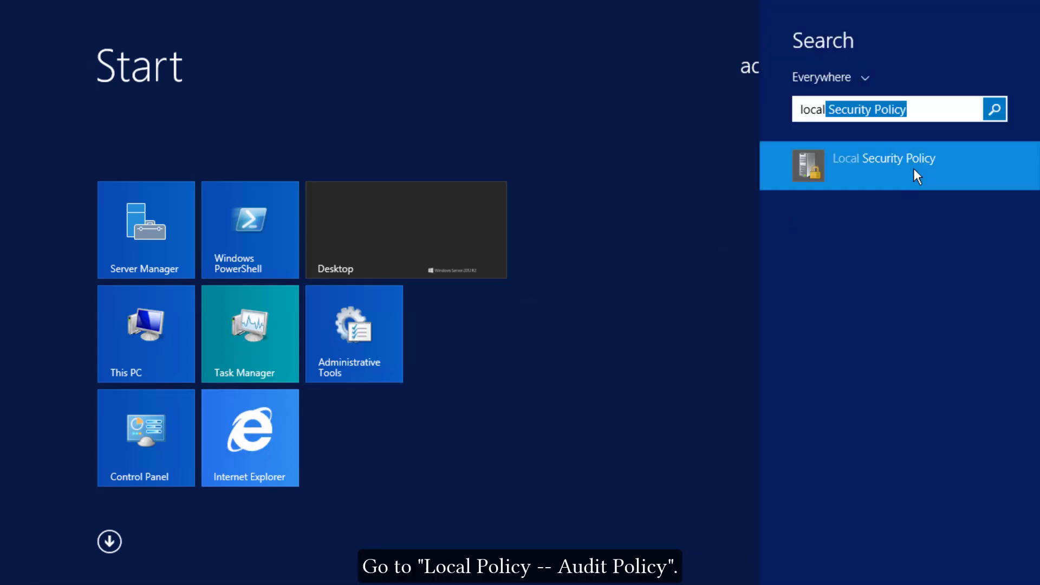
click(913, 168)
double_click(254, 110)
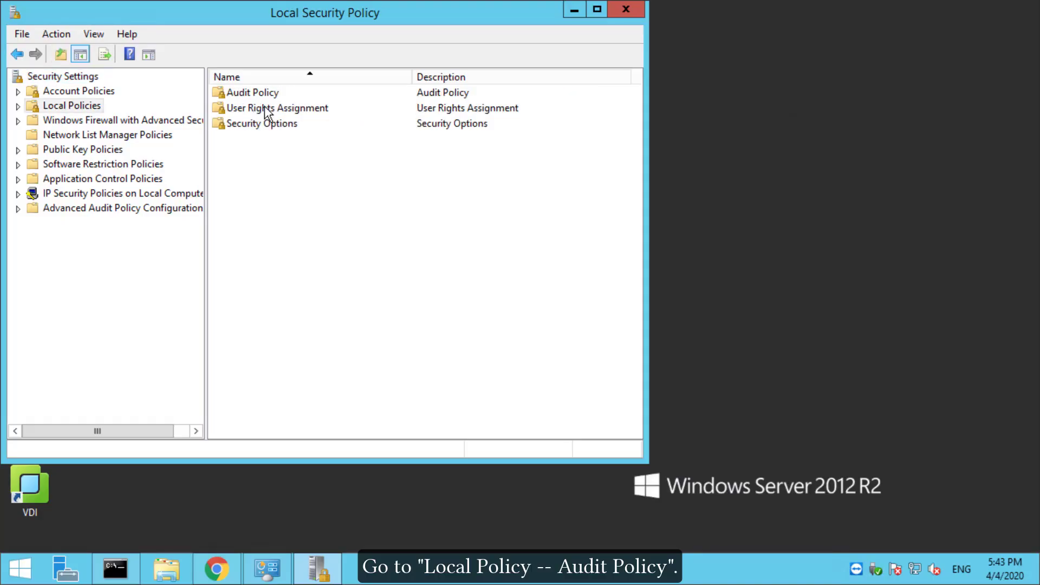
double_click(267, 96)
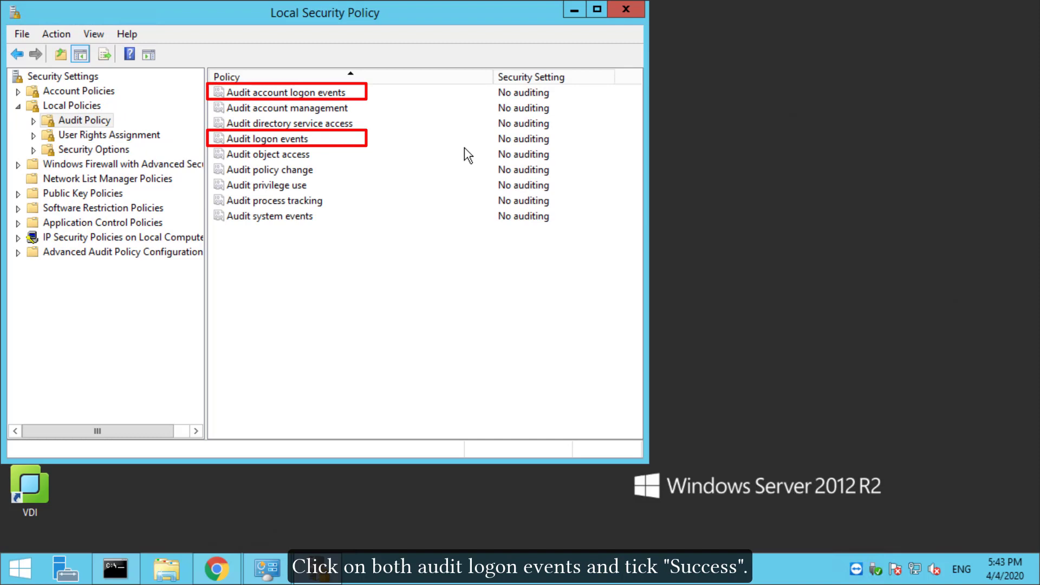
double_click(320, 98)
click(197, 170)
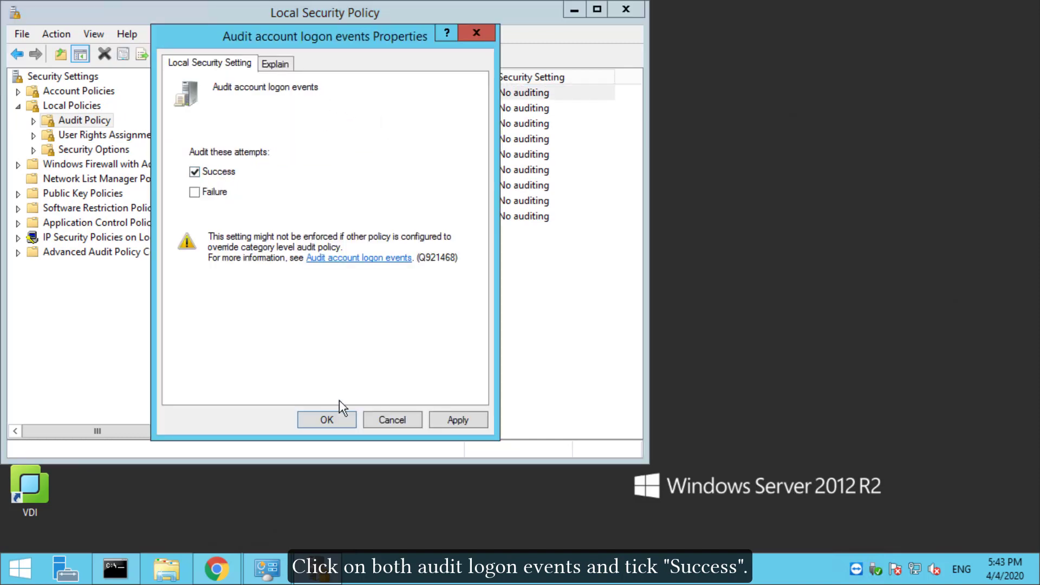
click(327, 421)
Enable Success auditing for the Audit logon events policy
click(285, 141)
double_click(285, 141)
click(196, 169)
click(328, 419)
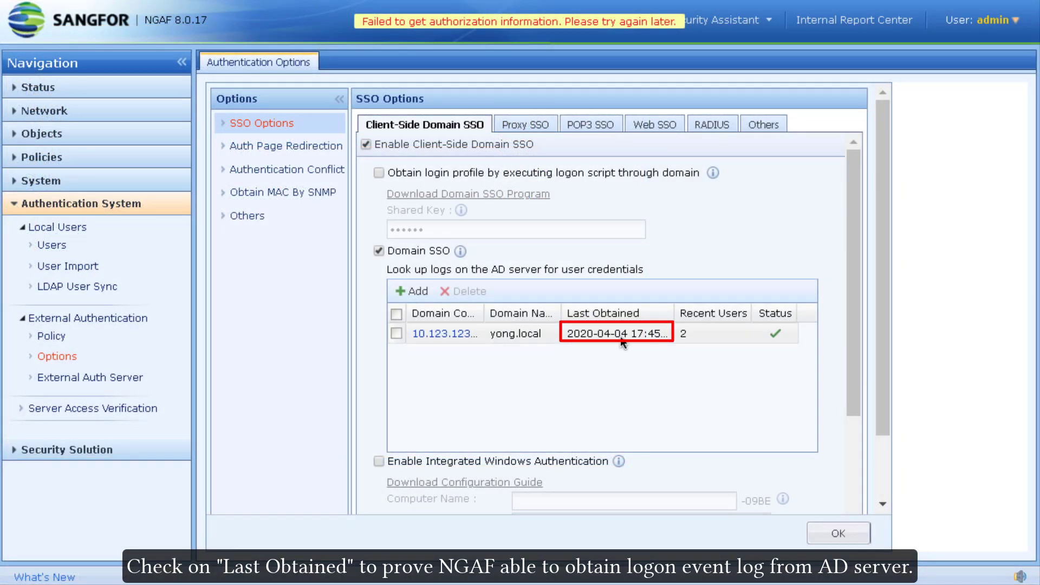
click(702, 334)
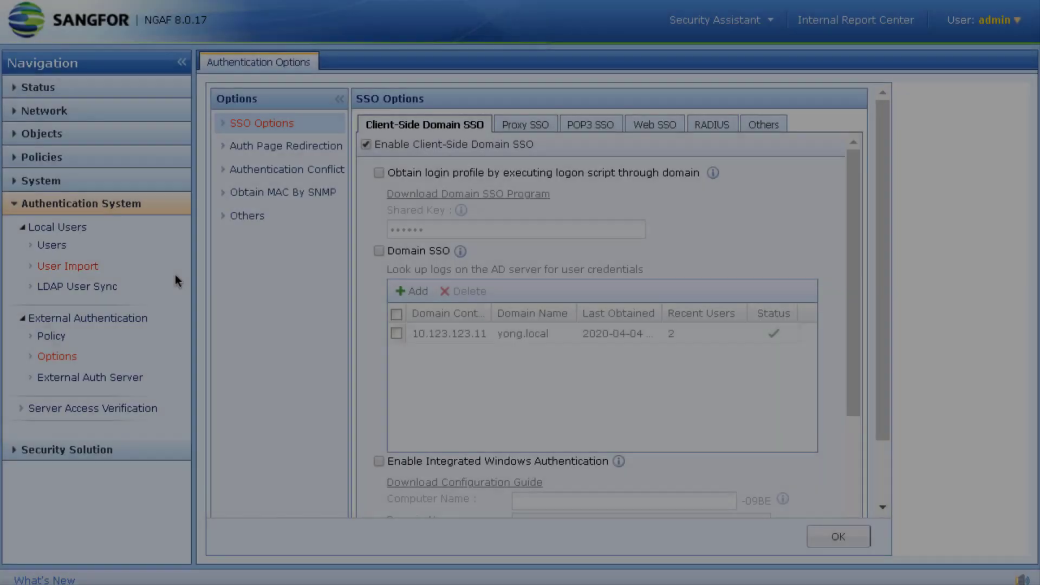
Enable Integrated Windows Authentication with computer name sangfor, domain yong.local and DNS 10.123.123.11
scroll(457, 321, down, 5)
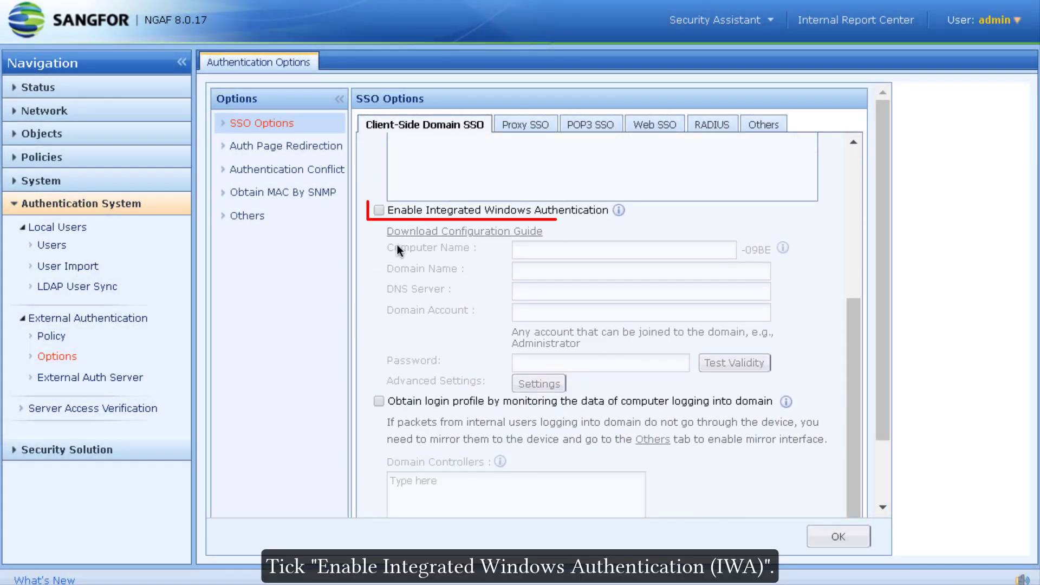
click(379, 210)
click(564, 250)
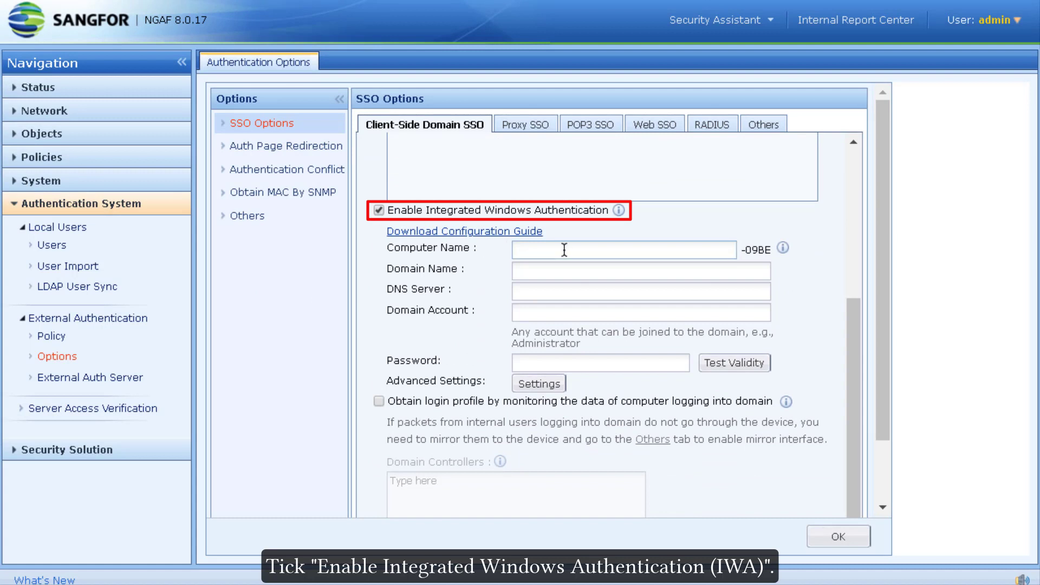
text(sang)
key(Tab)
text(yong.loc)
key(Tab)
text(10.12)
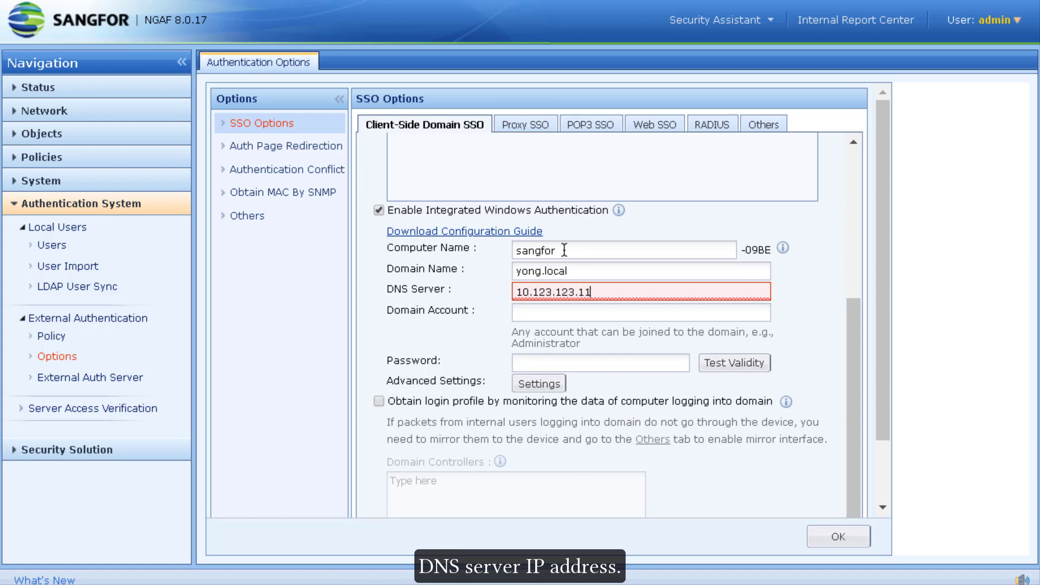
key(Tab)
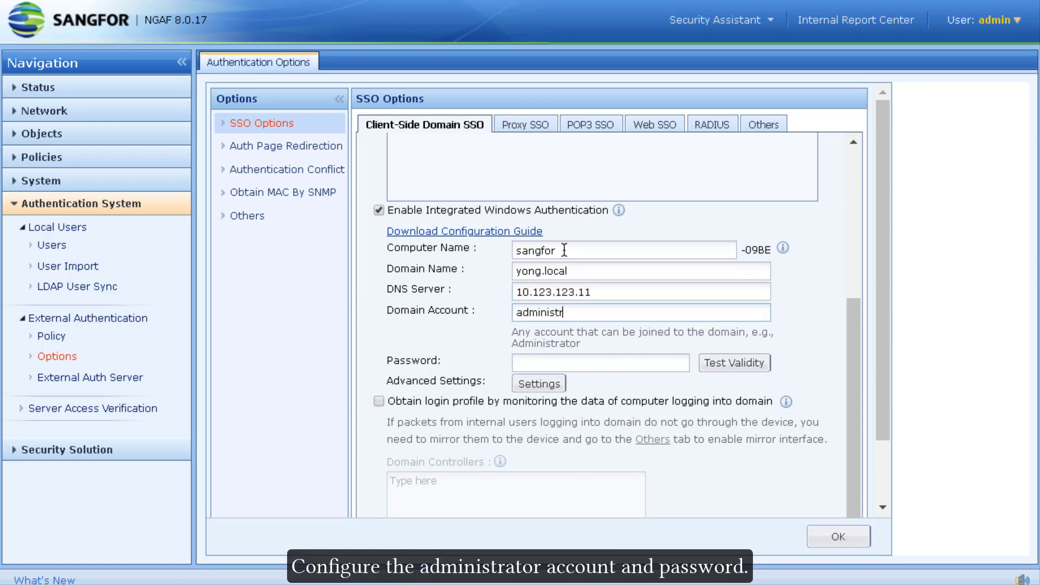
Enter the domain account password, pass the validity test, and save the IWA settings
text(sangfor@123)
click(728, 362)
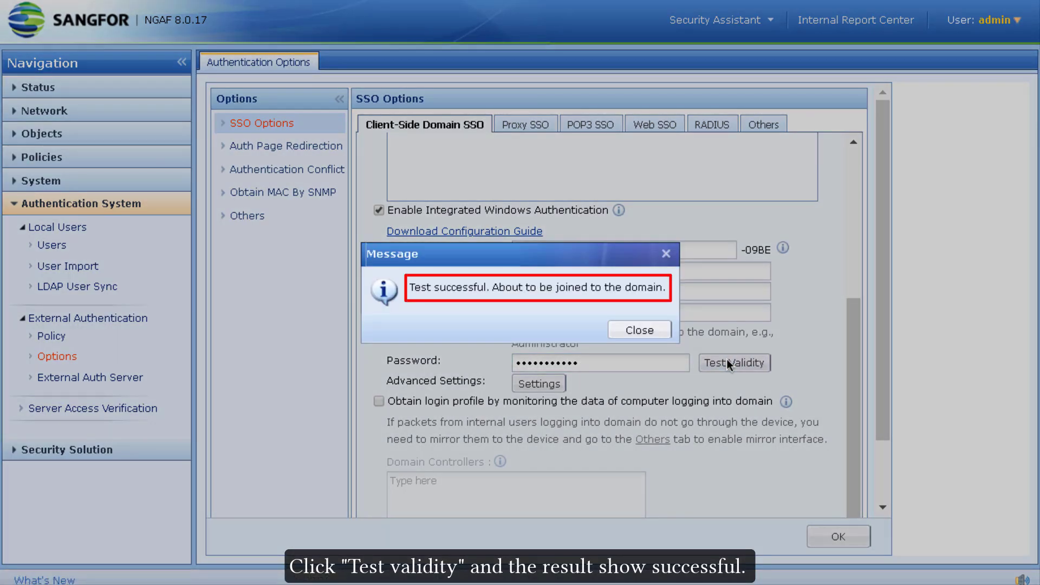
click(633, 332)
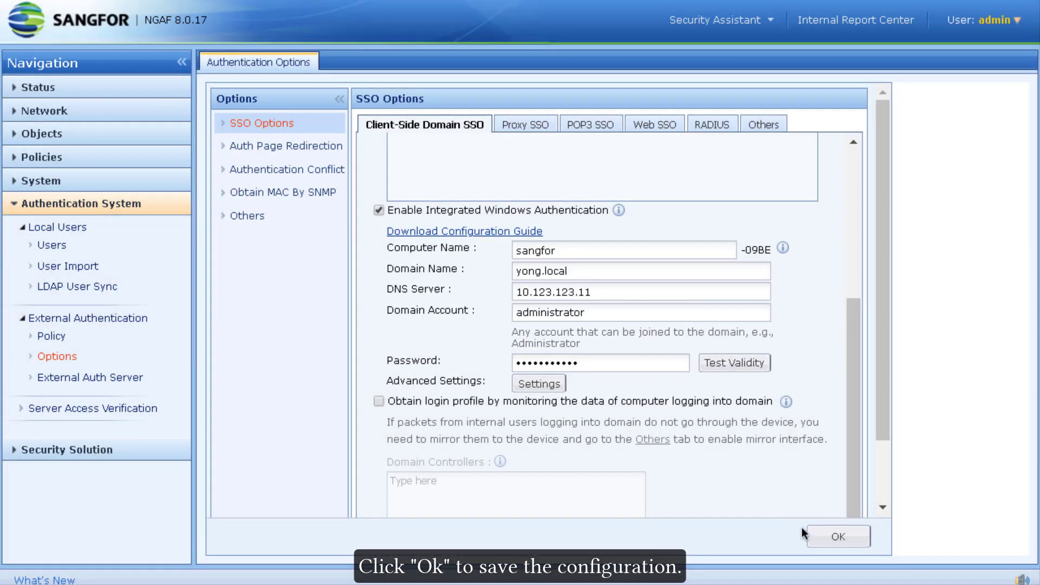
click(824, 533)
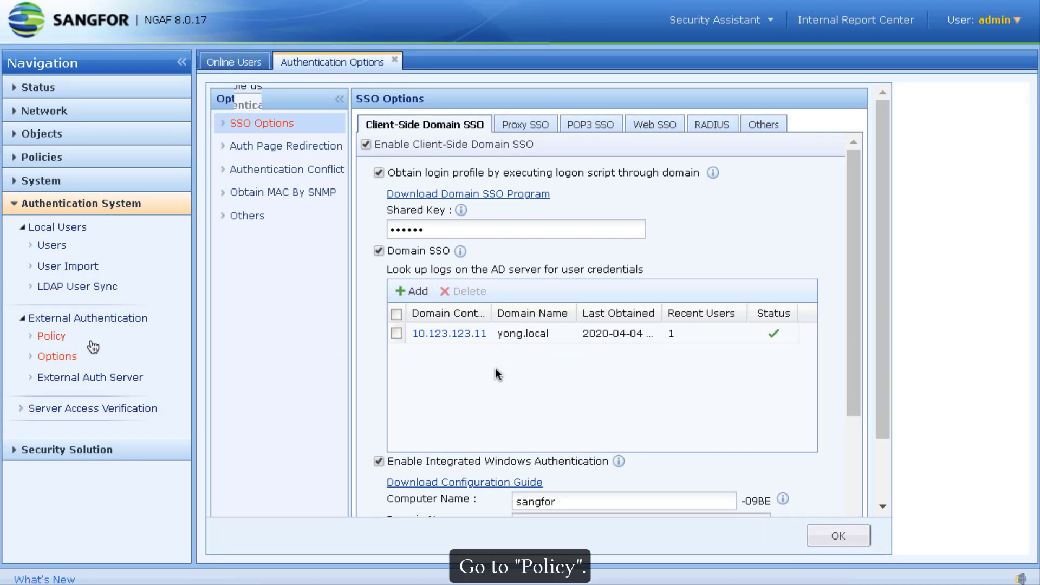
Enable user authentication with LAN as the authentication zone
click(54, 337)
click(236, 87)
click(485, 324)
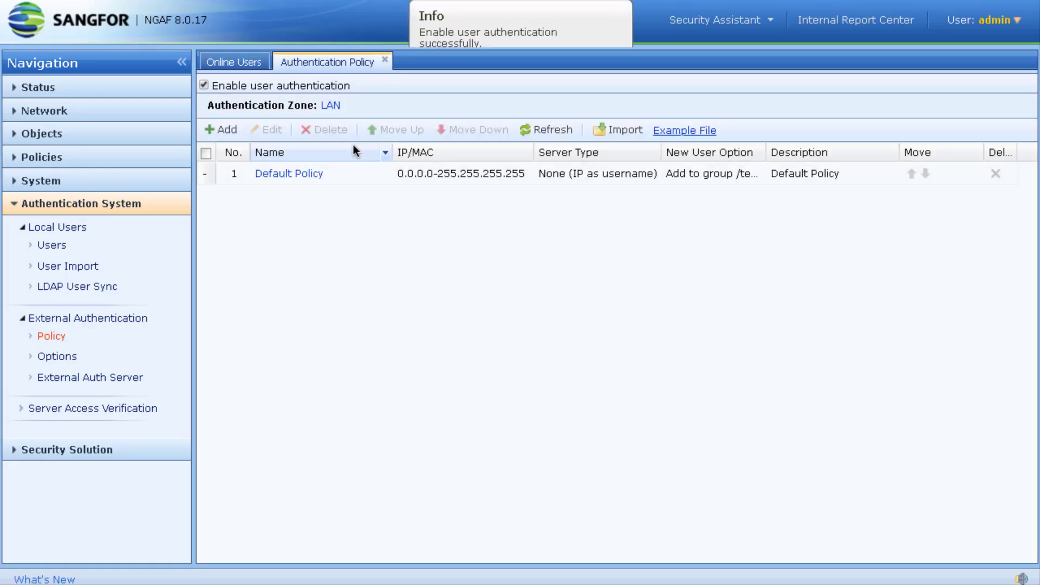
click(331, 106)
scroll(595, 314, down, 3)
scroll(593, 330, up, 3)
click(582, 394)
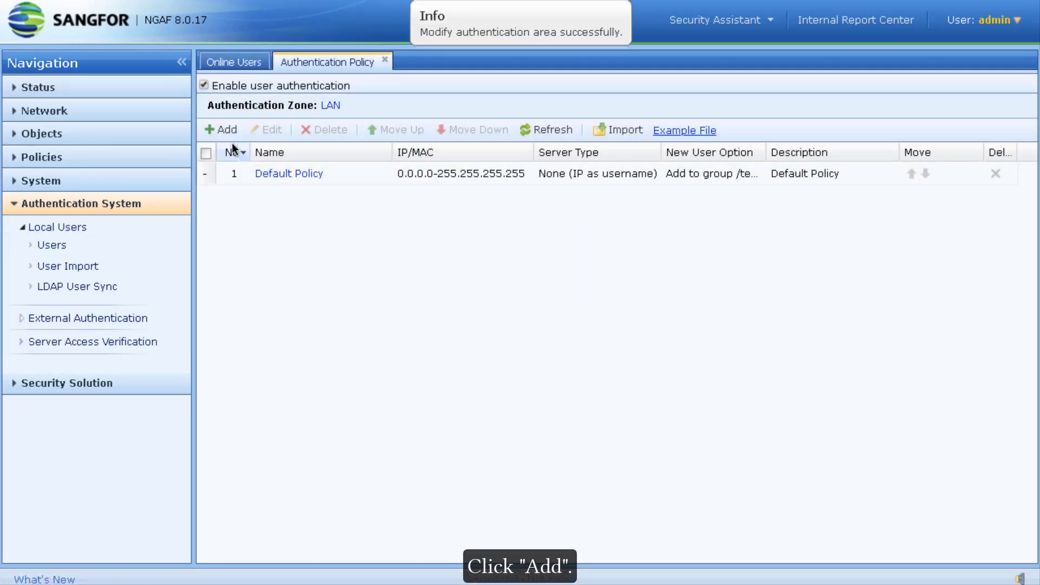
Add policy SSO for 10.123.123.1-10.123.123.20 using SSO with local or external password fallback
click(222, 130)
text(SSO)
key(Tab)
key(Tab)
text(10.123.123.1-10.123.123.20)
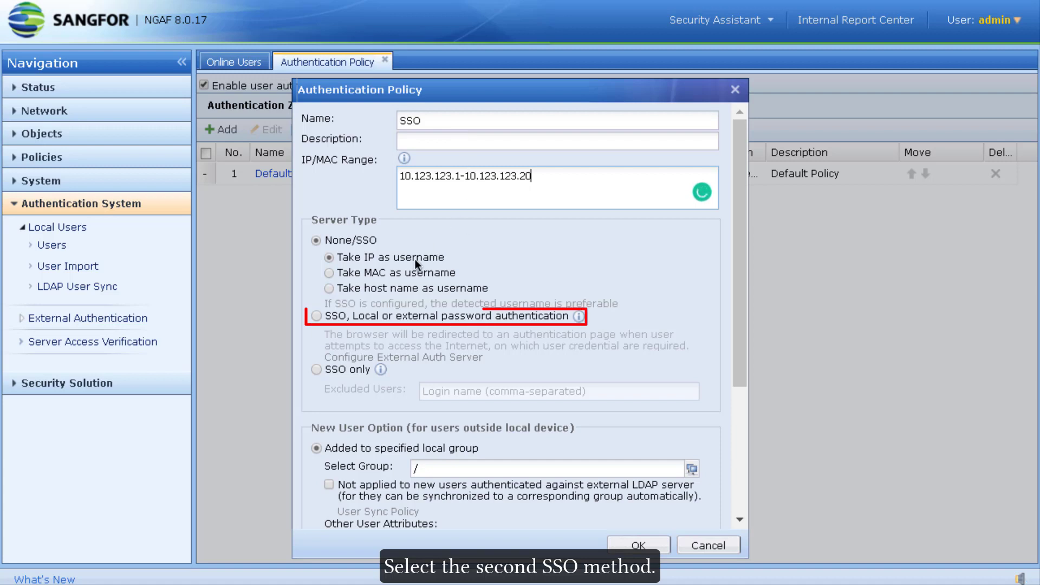
click(345, 319)
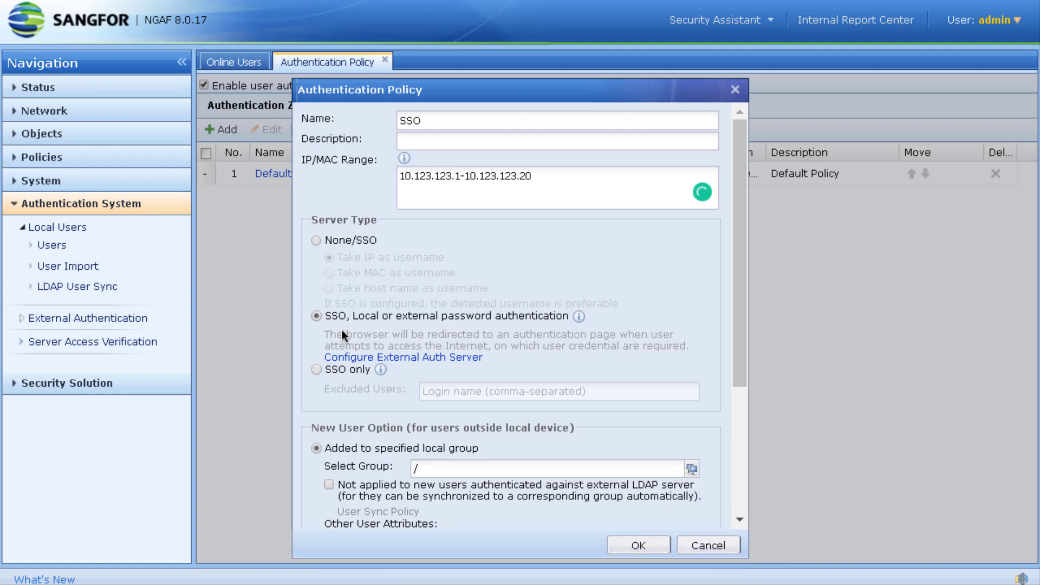
scroll(571, 379, down, 3)
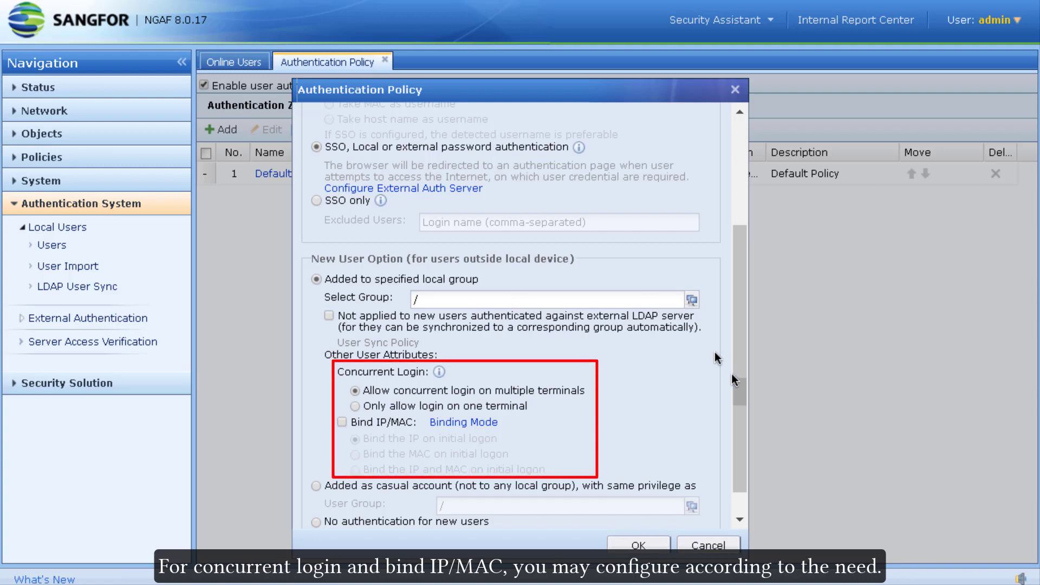
click(639, 545)
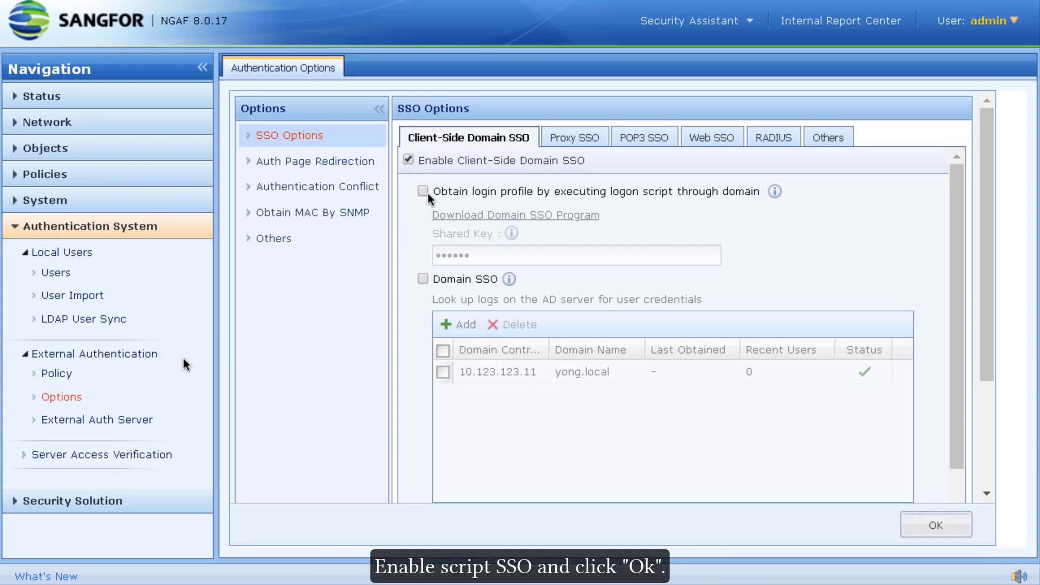
Enable obtaining login profiles through the logon script and save the option
click(427, 193)
click(911, 522)
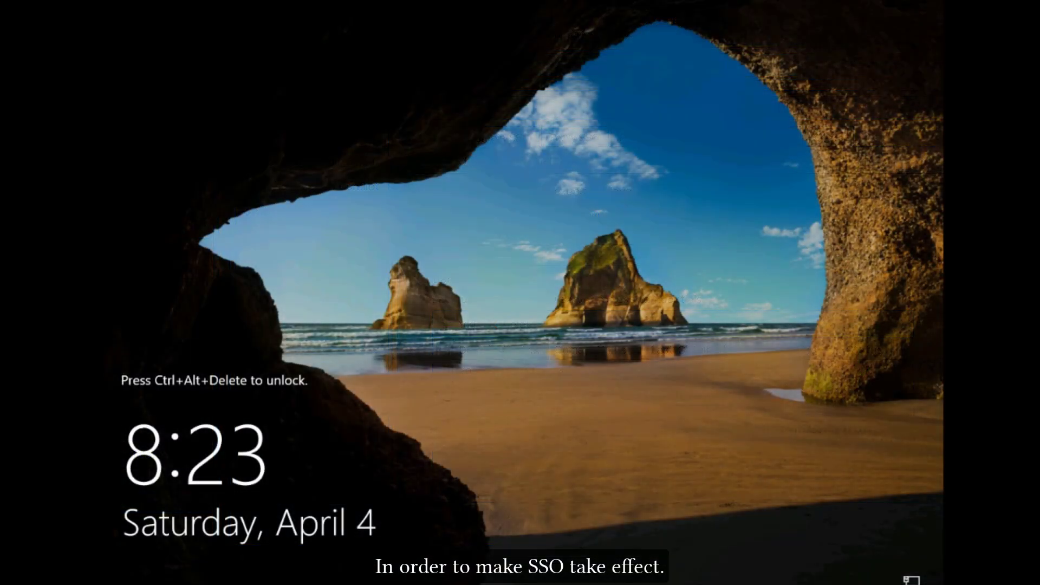
click(609, 3)
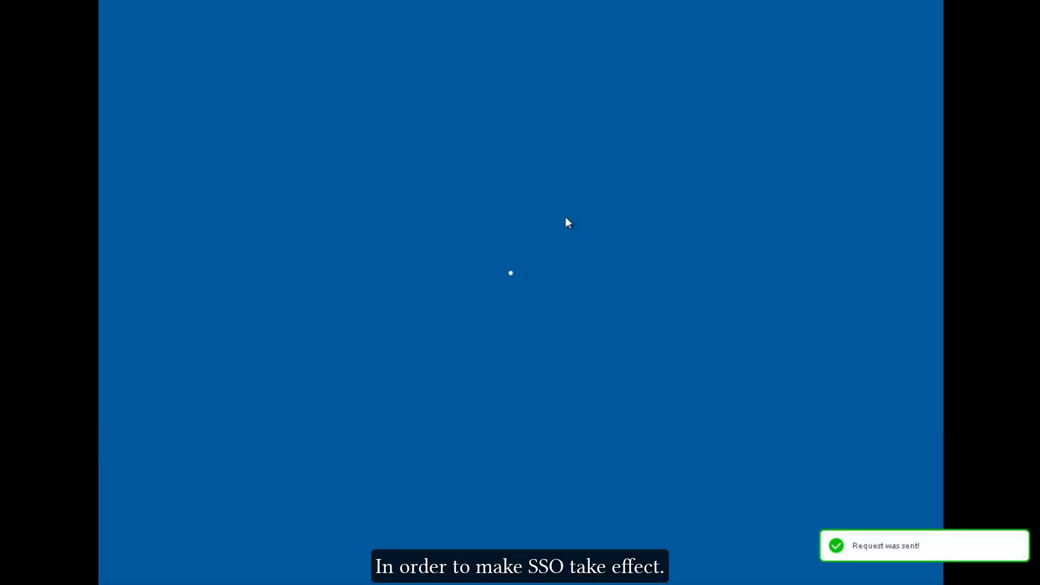
Sign in to the Windows client with the domain user's password
text(*********)
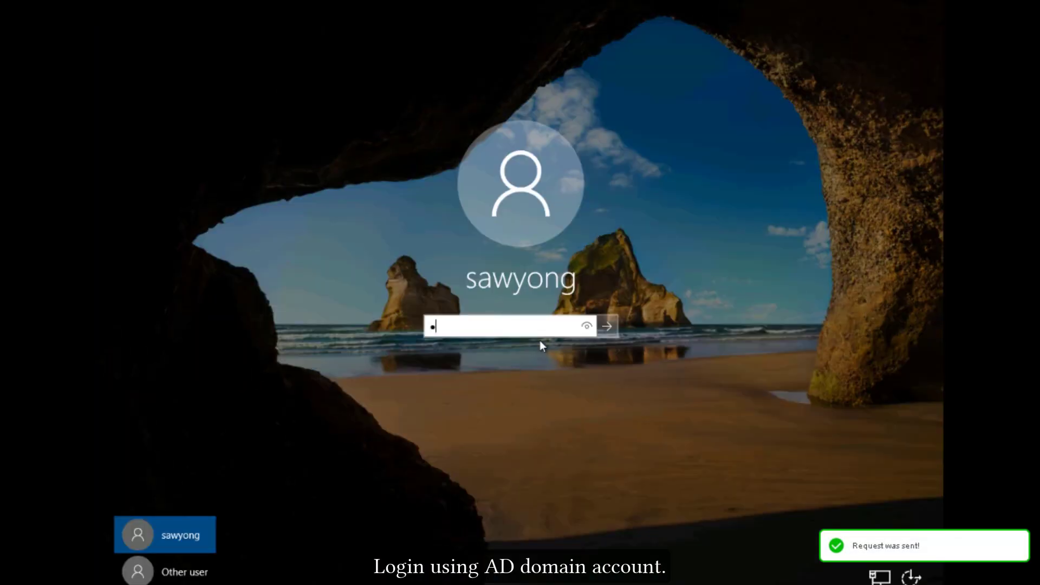
key(Return)
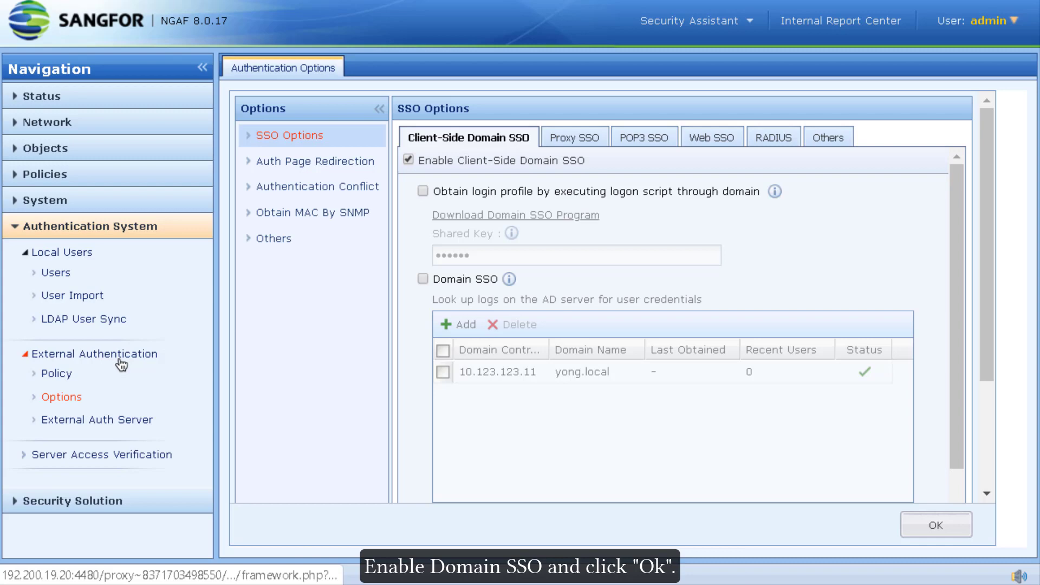
Enable Domain SSO, sign in on the client, then check the 10.123.123.11 controller's recent logs and 2 users
click(422, 279)
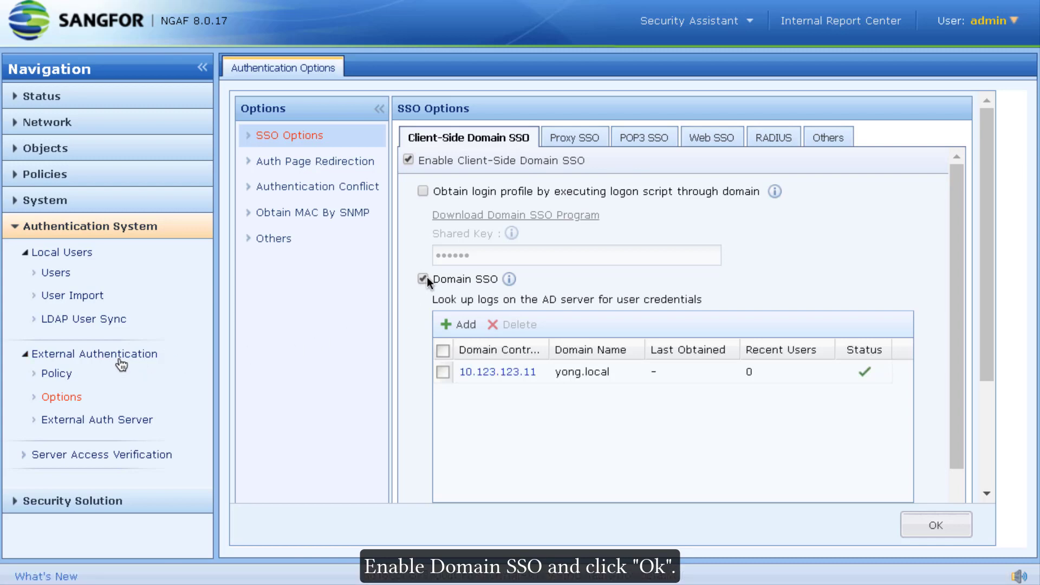
click(918, 523)
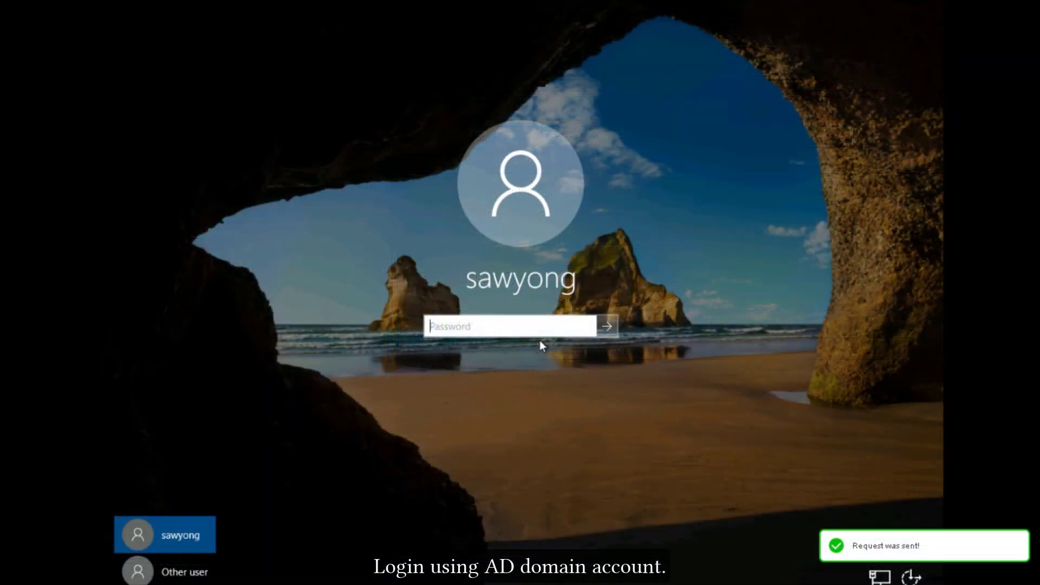
text(P@ssw0rd123)
key(Return)
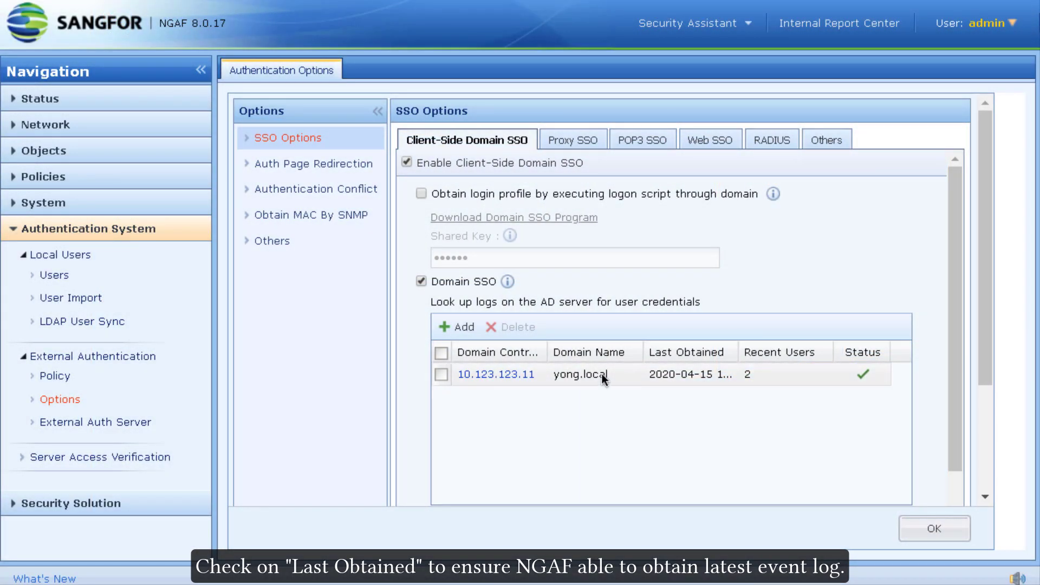
click(672, 375)
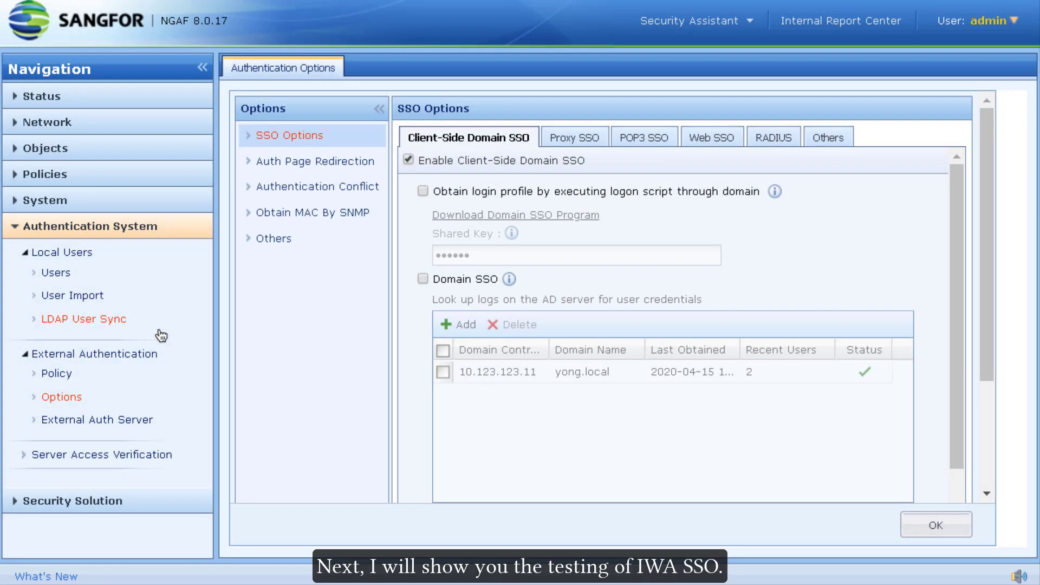
Tick Enable Integrated Windows Authentication again and save the SSO options
scroll(505, 264, down, 5)
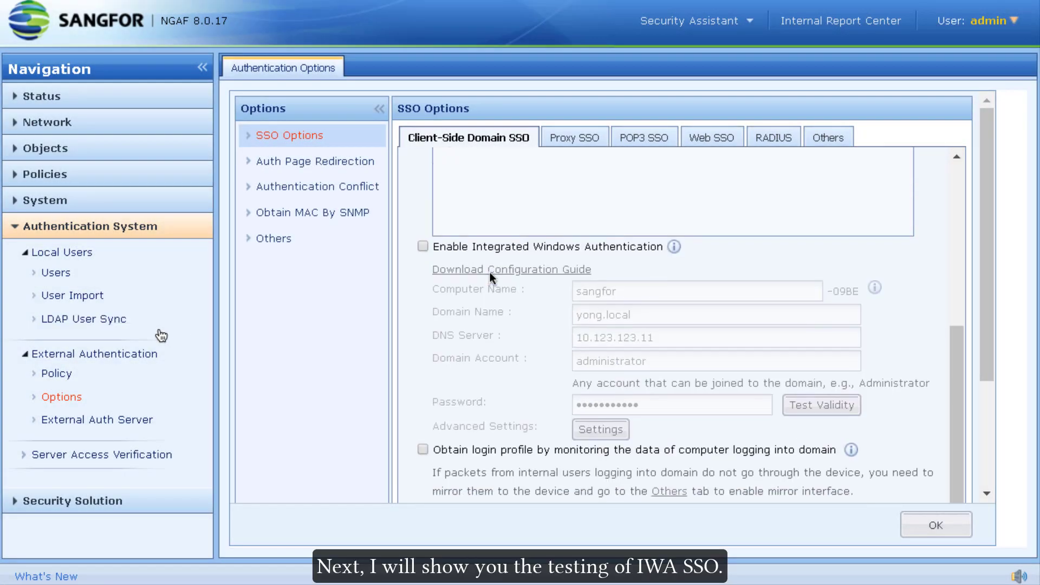
click(497, 246)
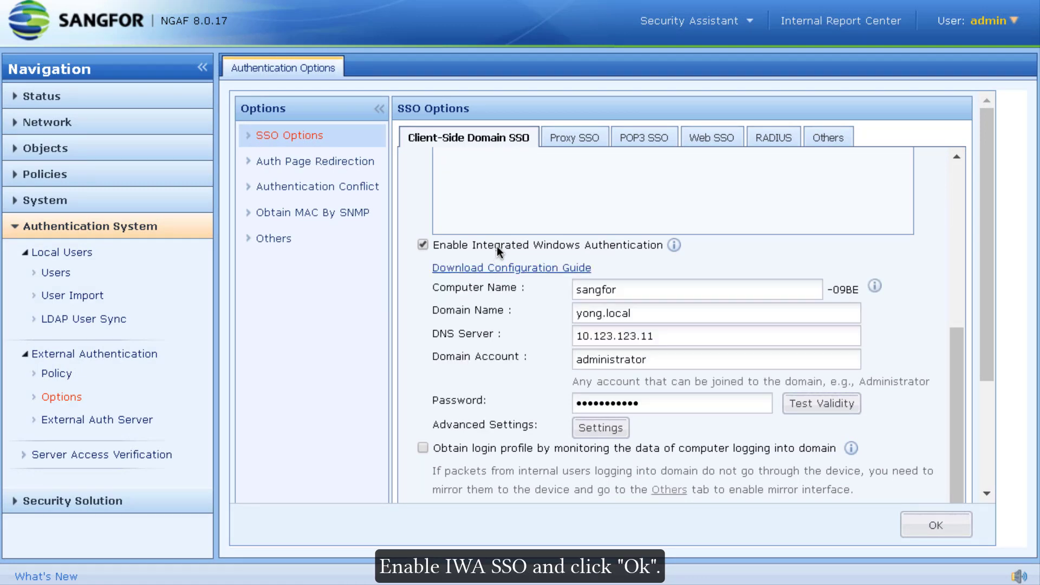
click(906, 526)
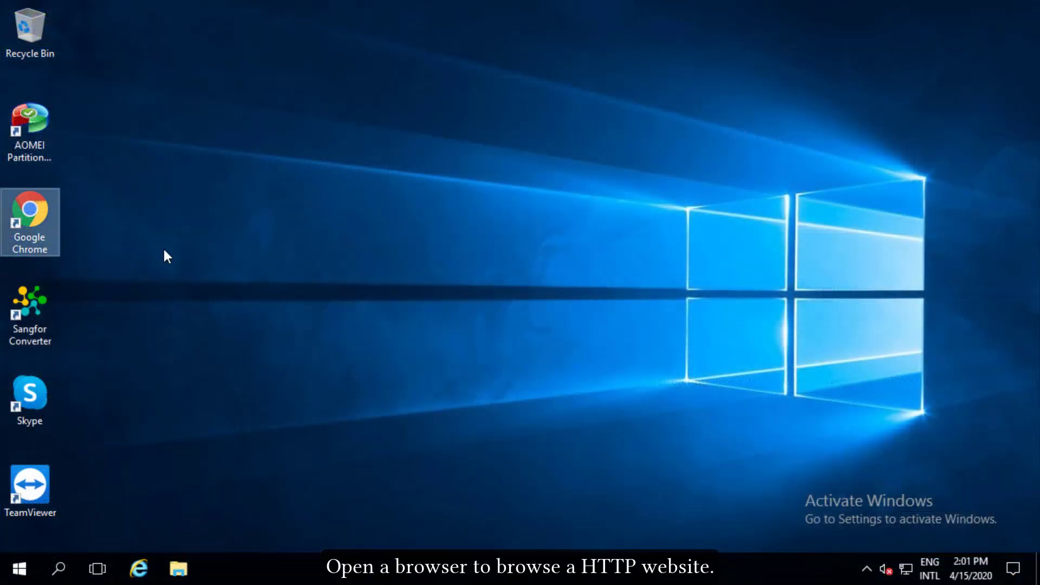
double_click(50, 204)
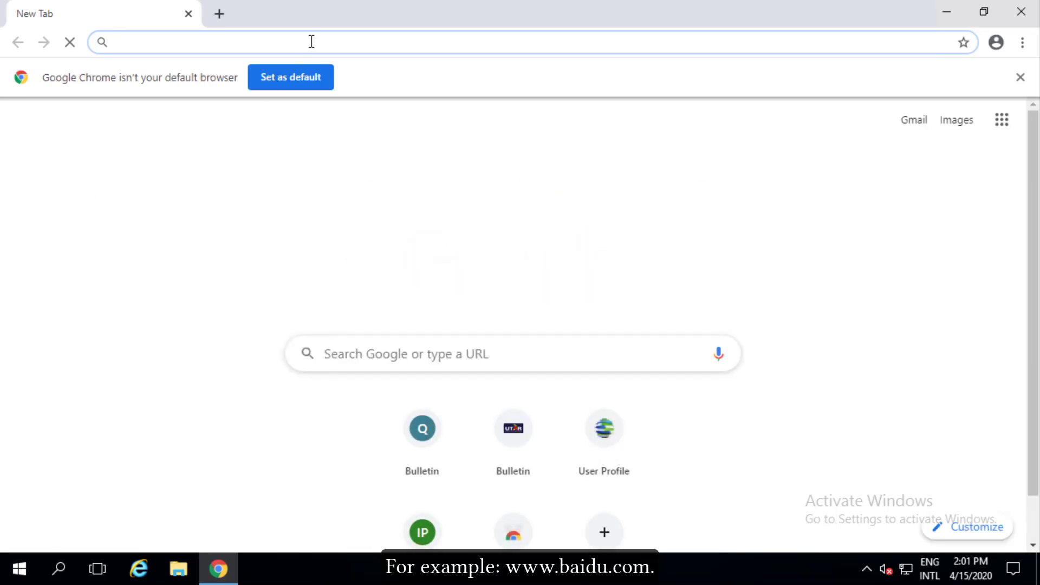
text(http://baidu.com)
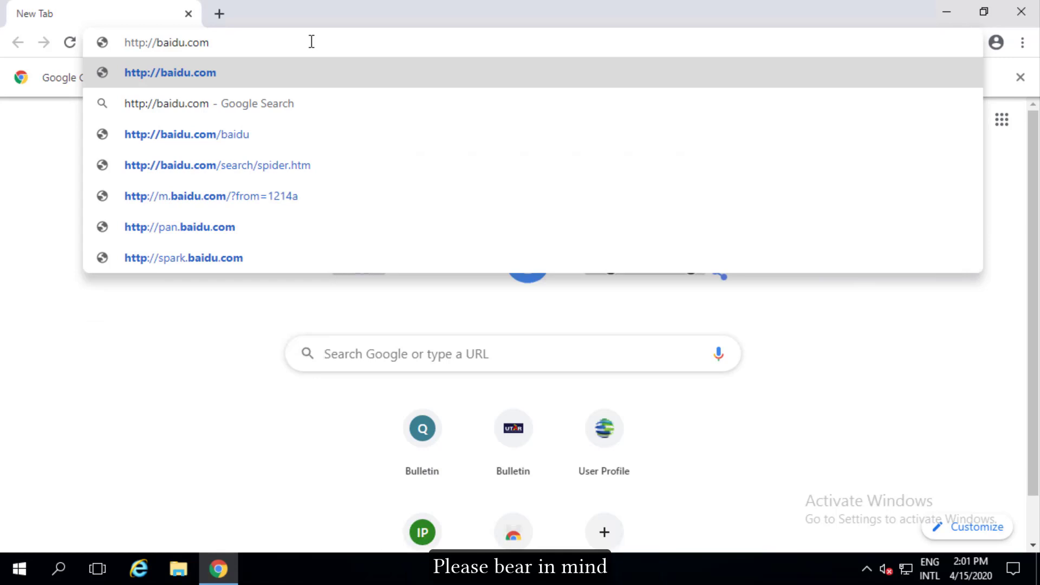
key(Return)
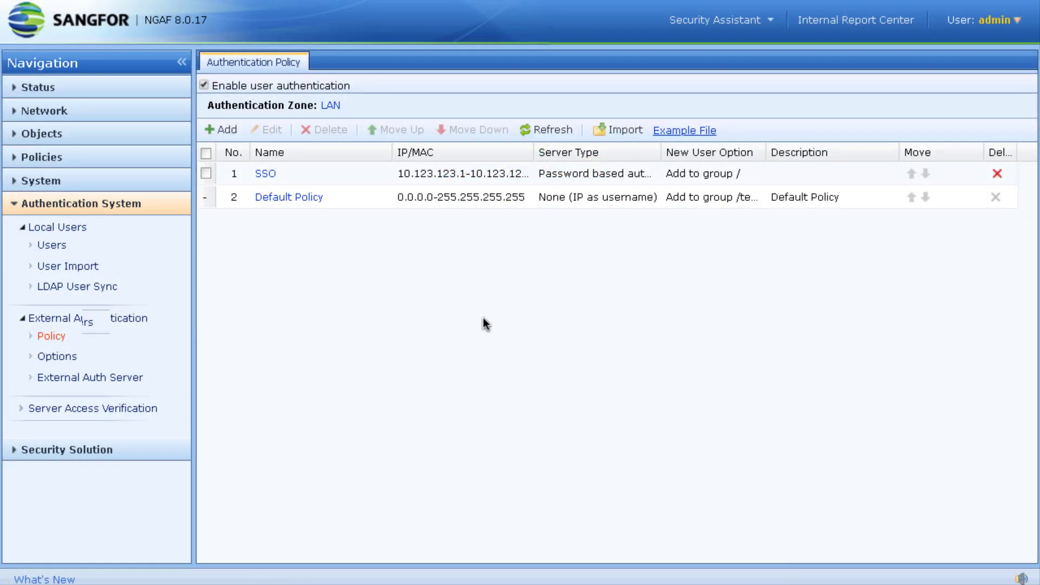
click(100, 89)
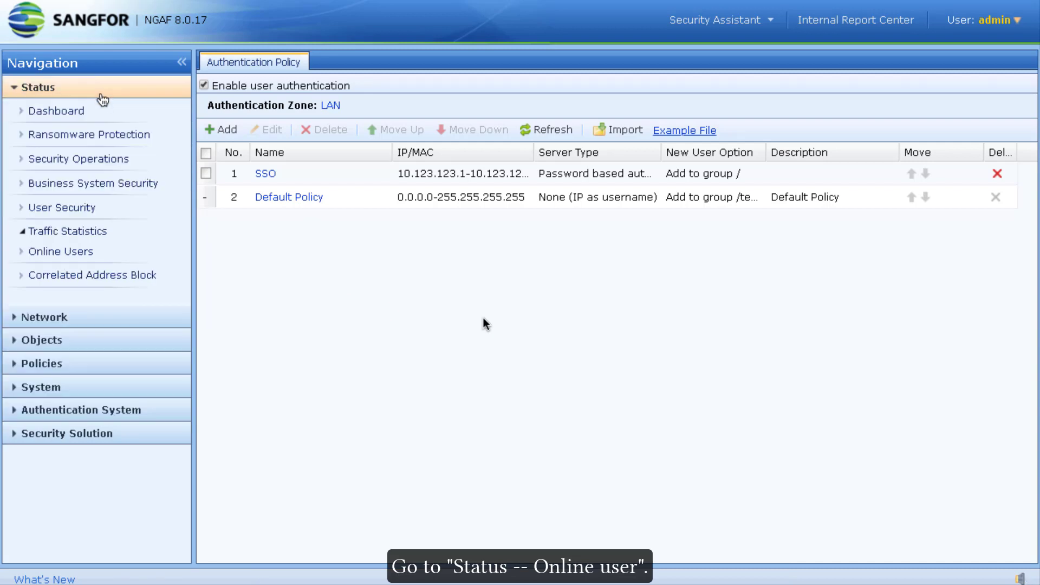
click(83, 325)
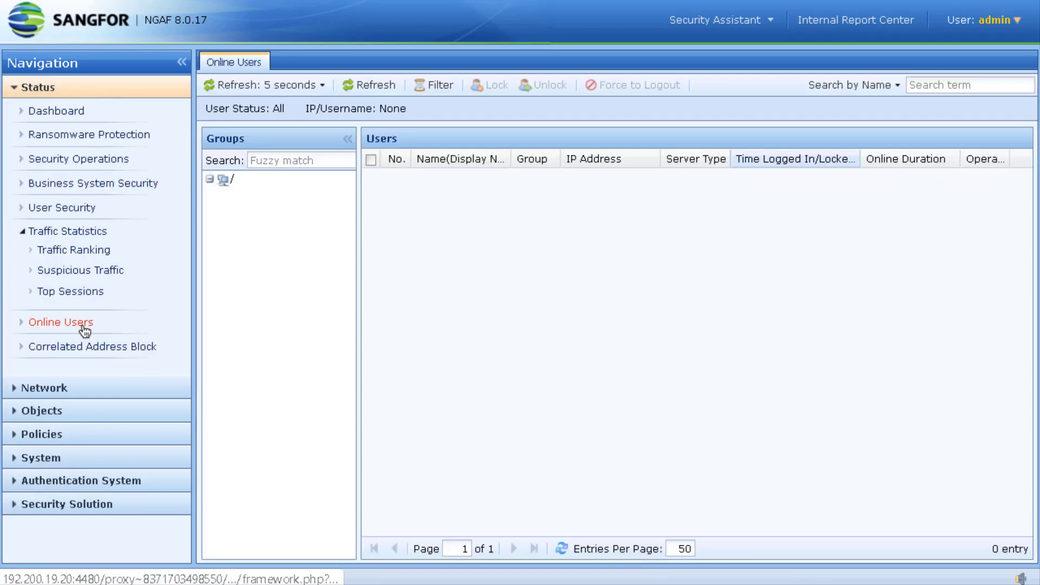